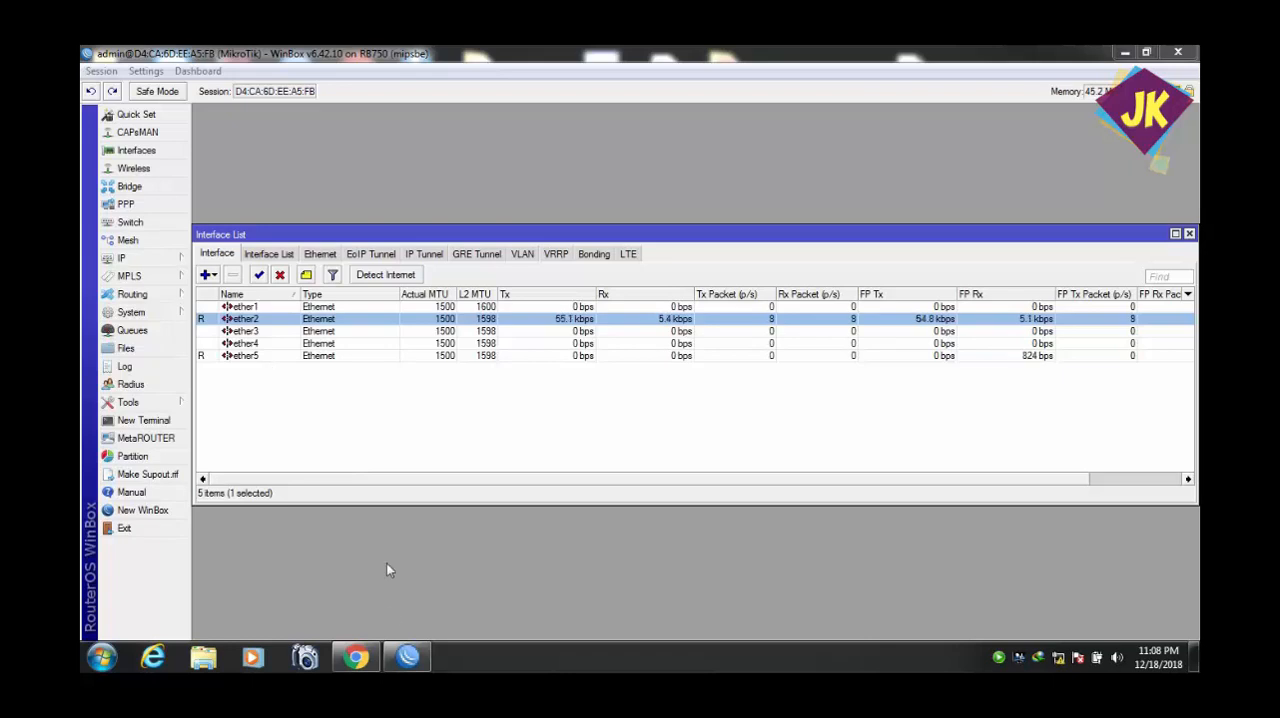
# Test internet access by reloading google.com in Chrome, and select the ether5 interface back in WinBox.
pyautogui.click(362, 664)
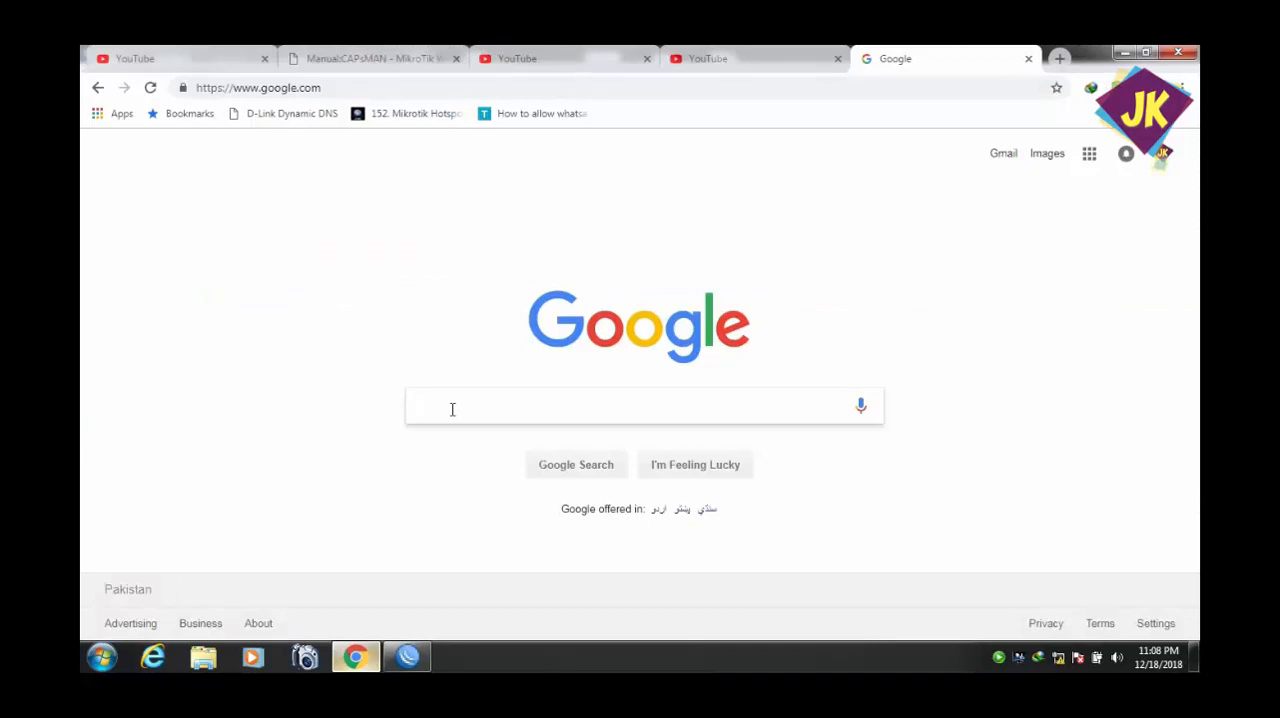
pyautogui.click(158, 93)
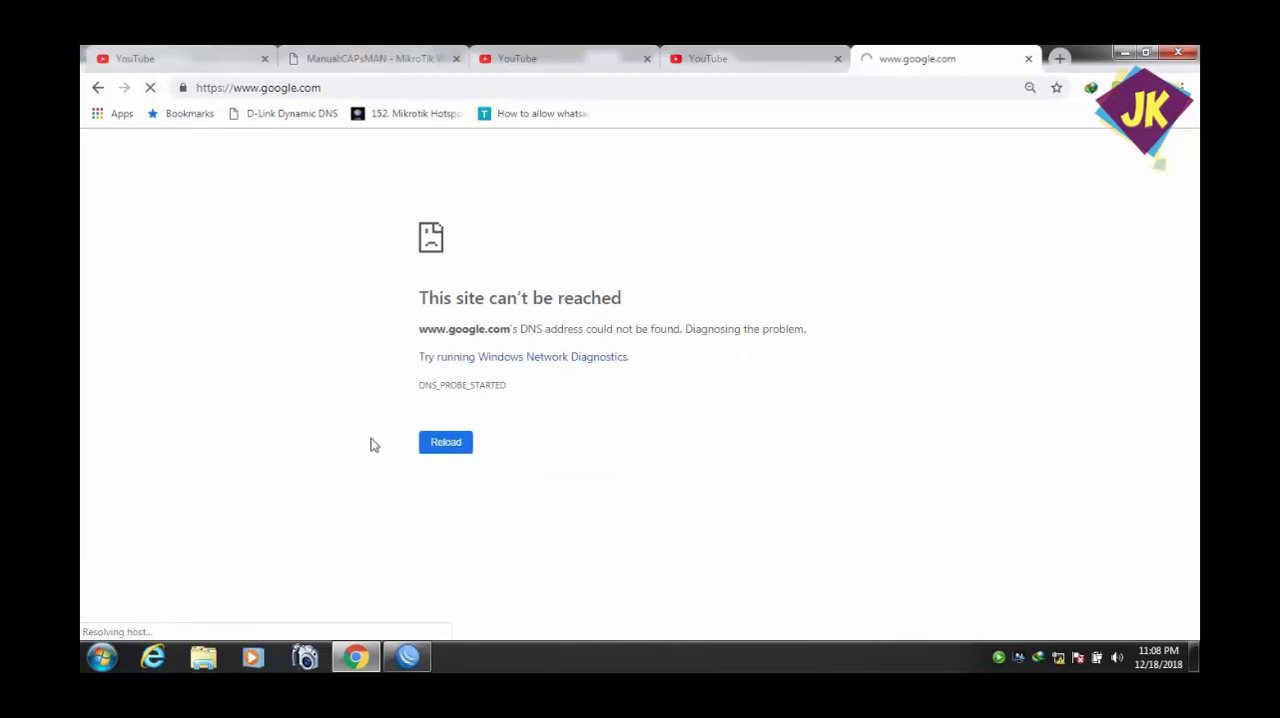
pyautogui.moveTo(370, 665)
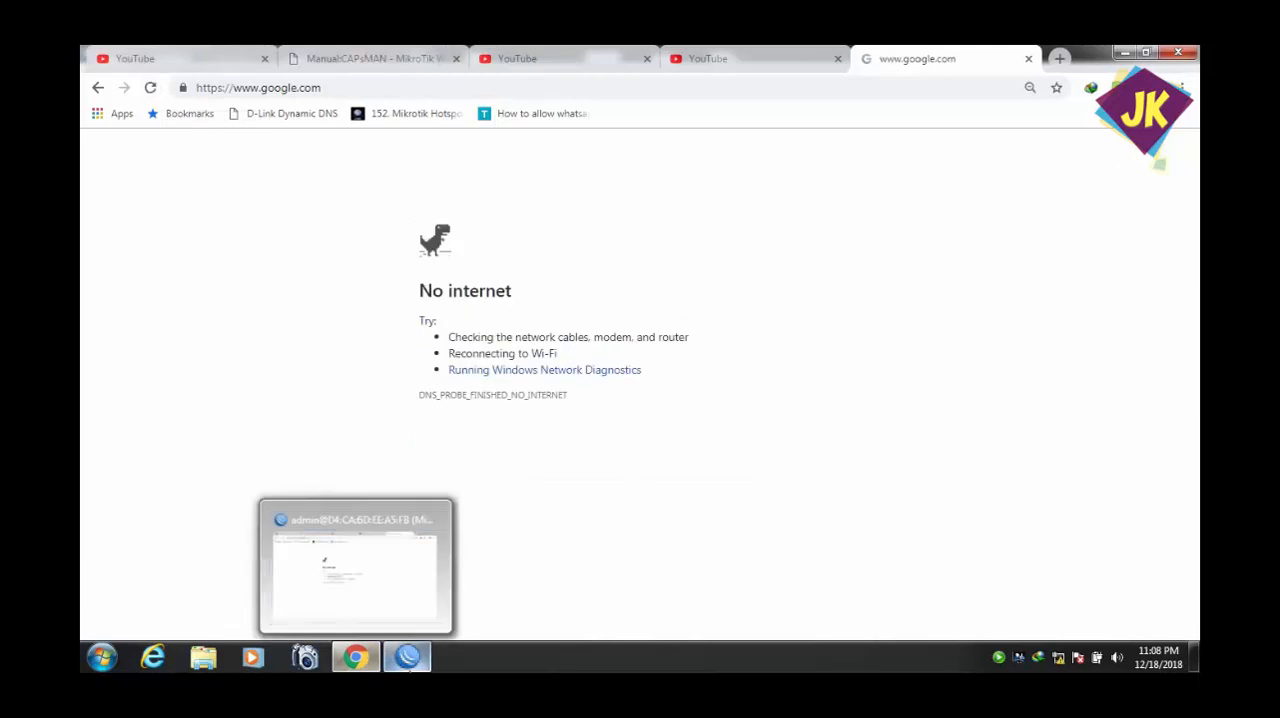
pyautogui.click(407, 657)
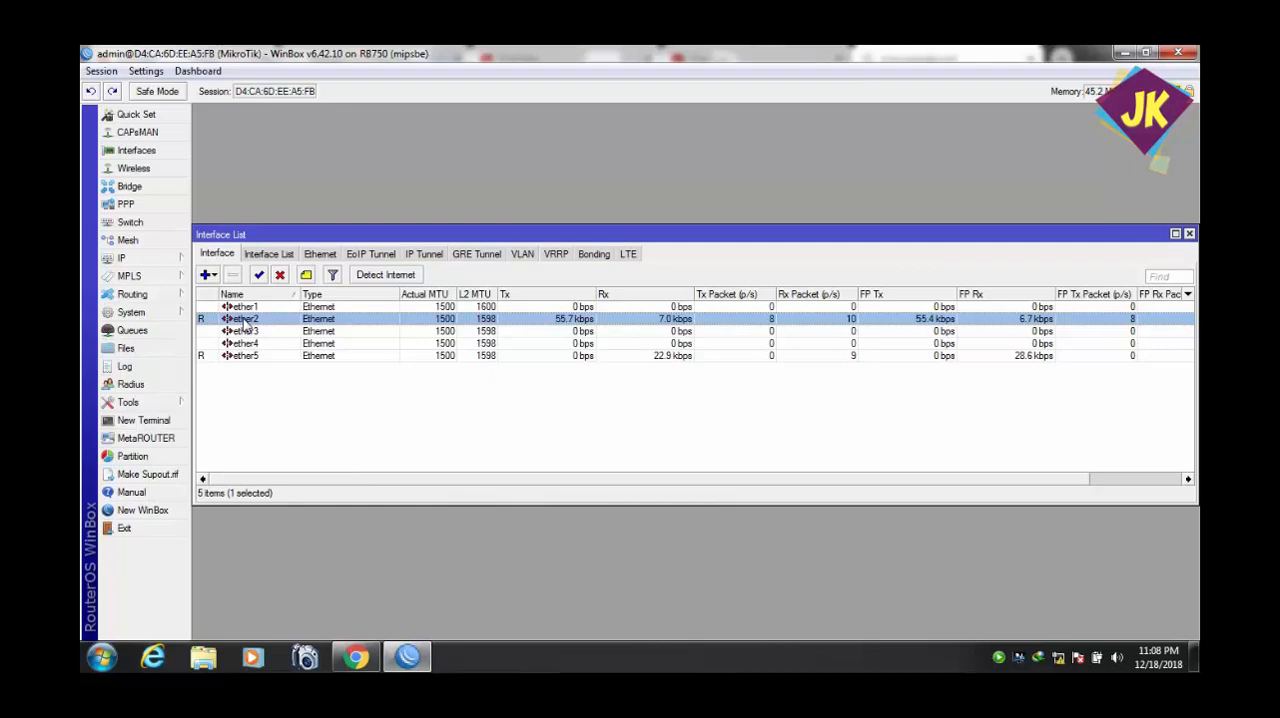
pyautogui.click(234, 358)
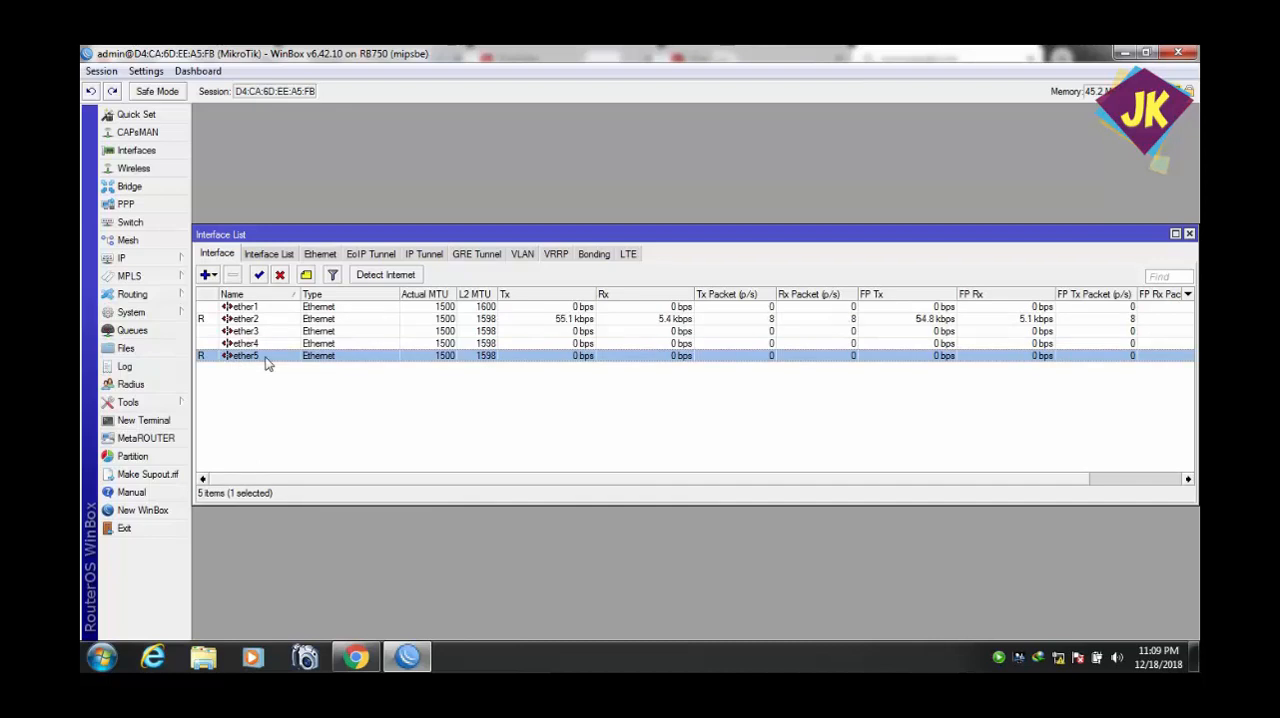
# Create a new bridge interface named bridge-Switching and save it.
pyautogui.click(143, 192)
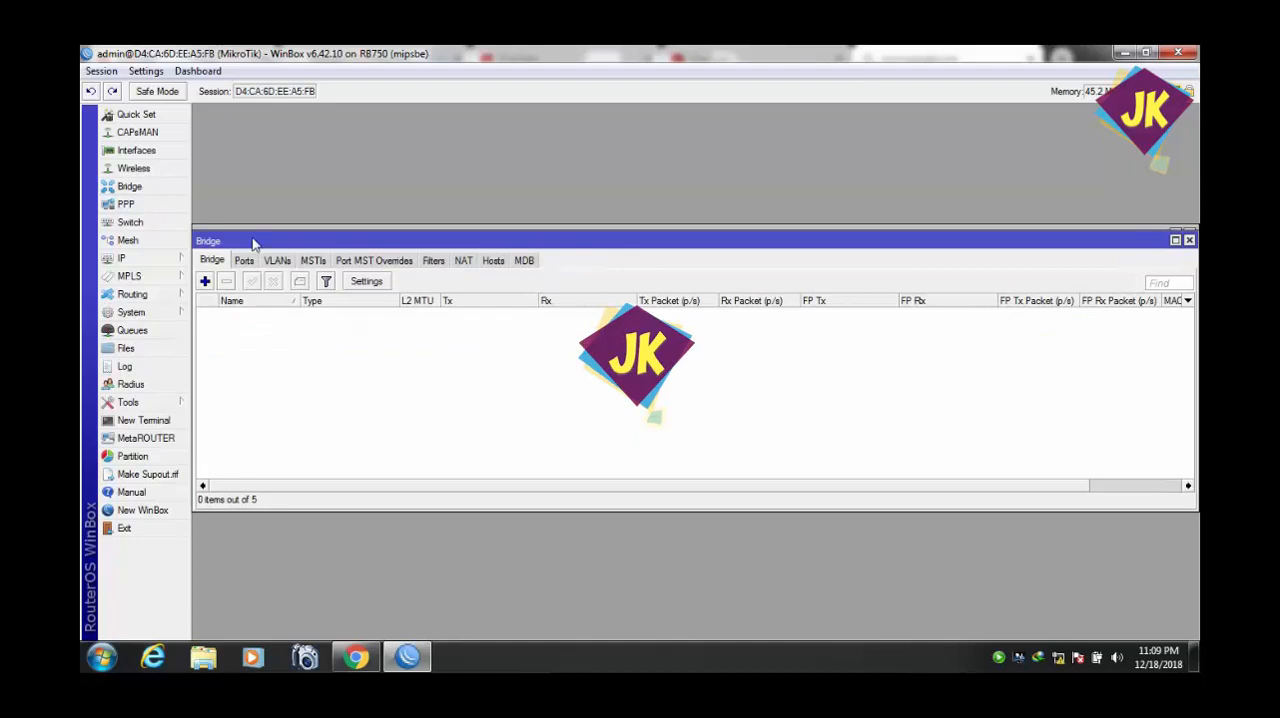
pyautogui.moveTo(253, 244); pyautogui.dragTo(280, 228)
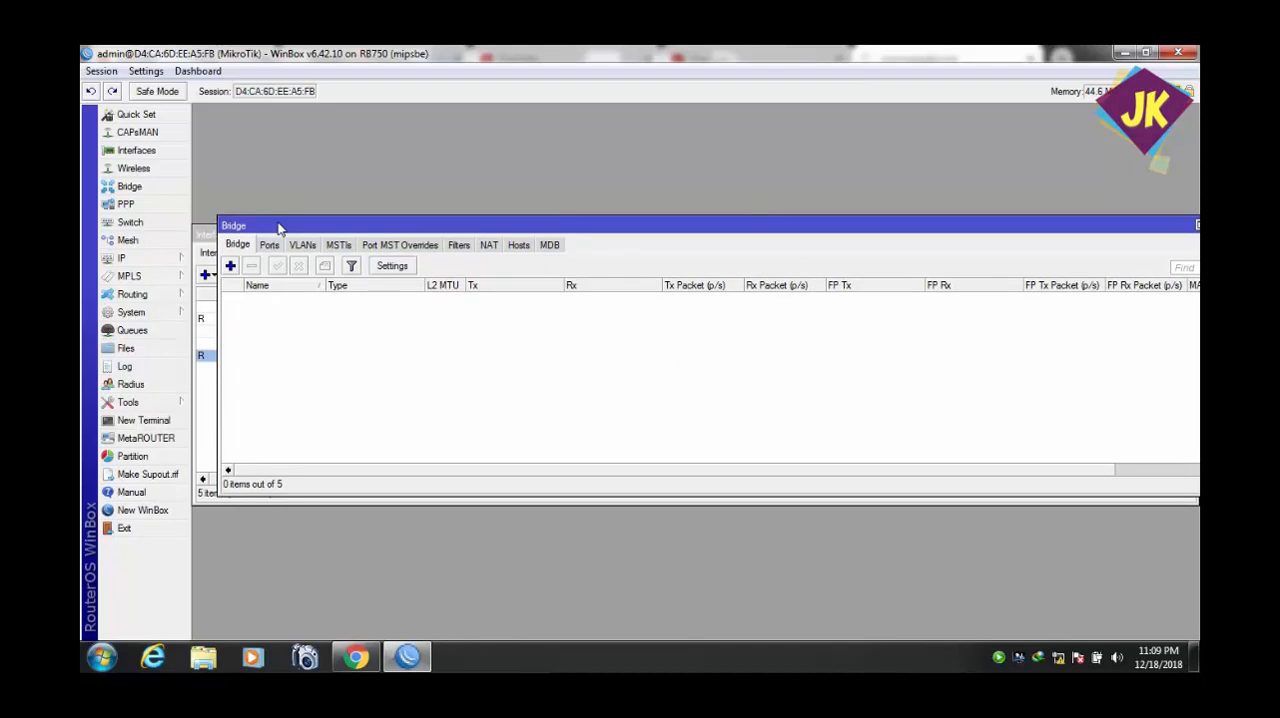
pyautogui.click(231, 265)
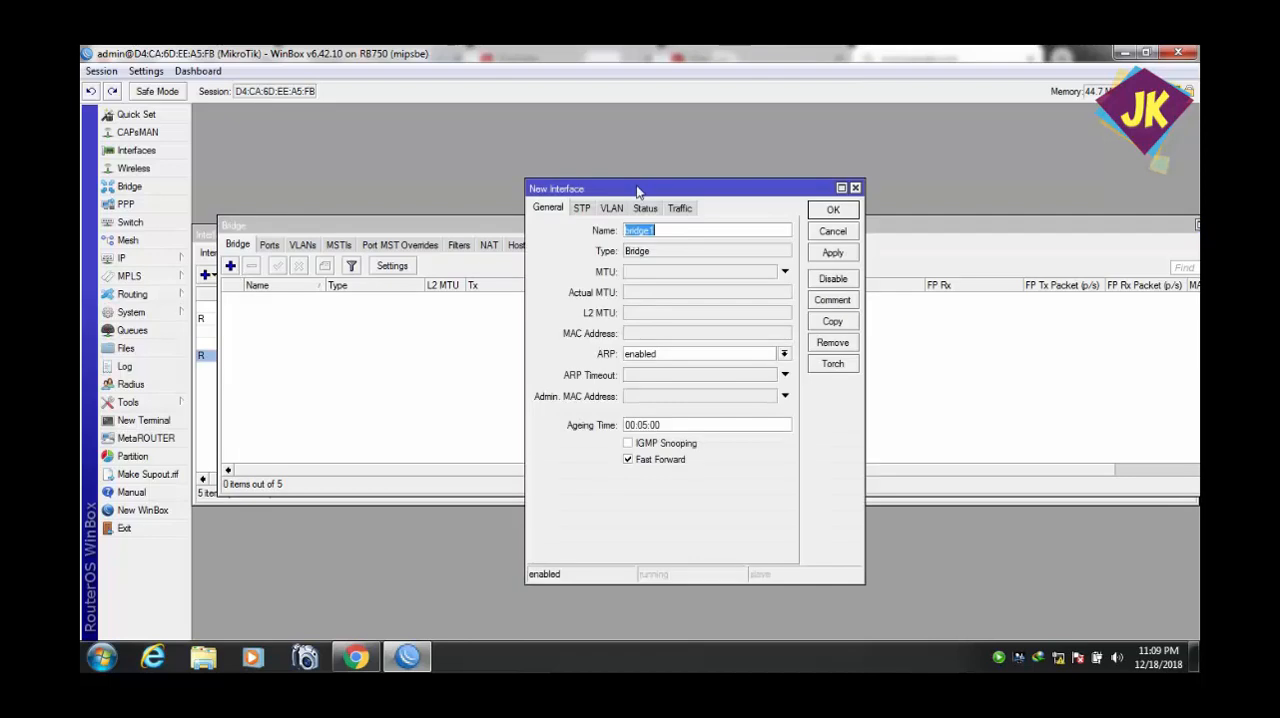
pyautogui.moveTo(640, 192); pyautogui.dragTo(512, 217)
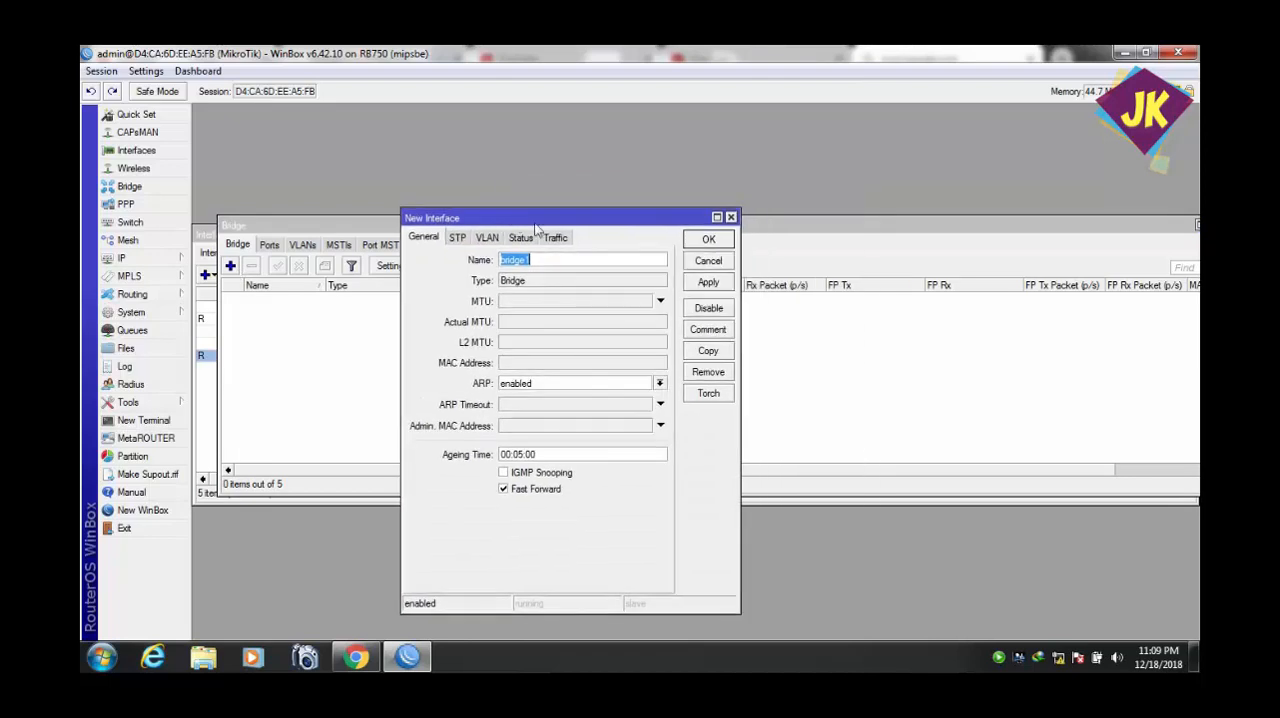
pyautogui.click(548, 257)
pyautogui.press('BackSpace')
pyautogui.write('-Switching')
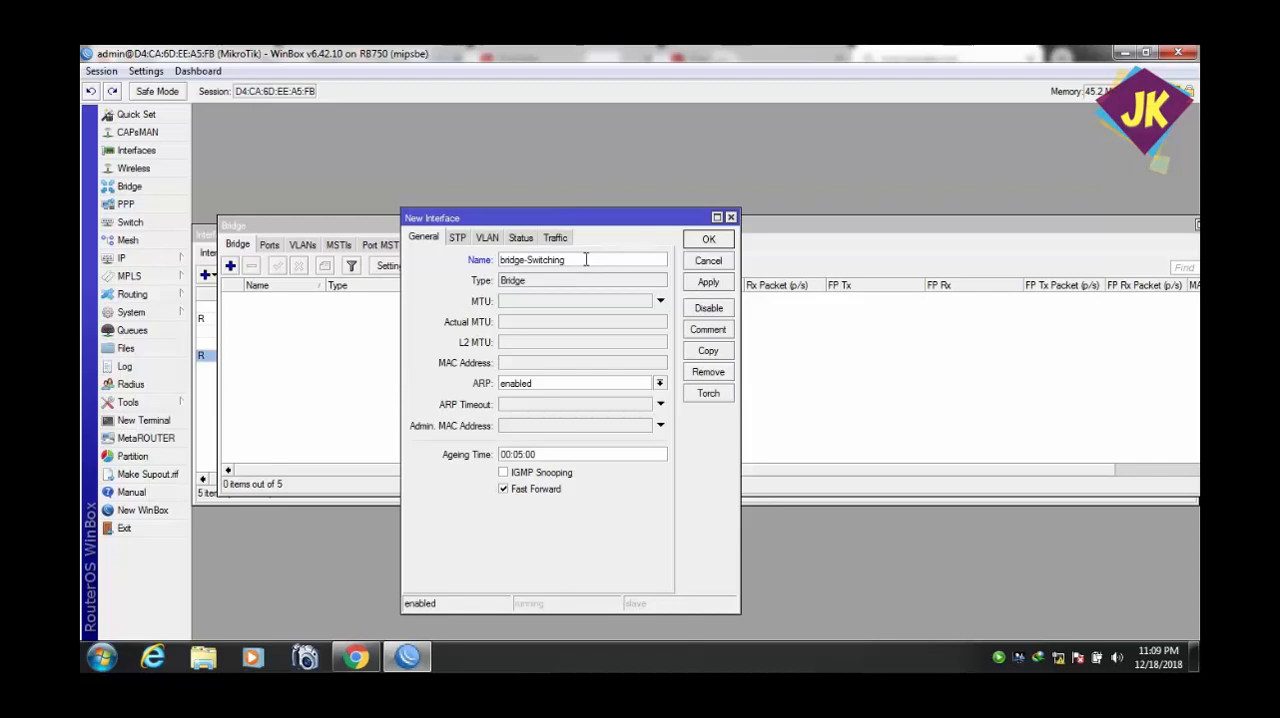
pyautogui.click(691, 285)
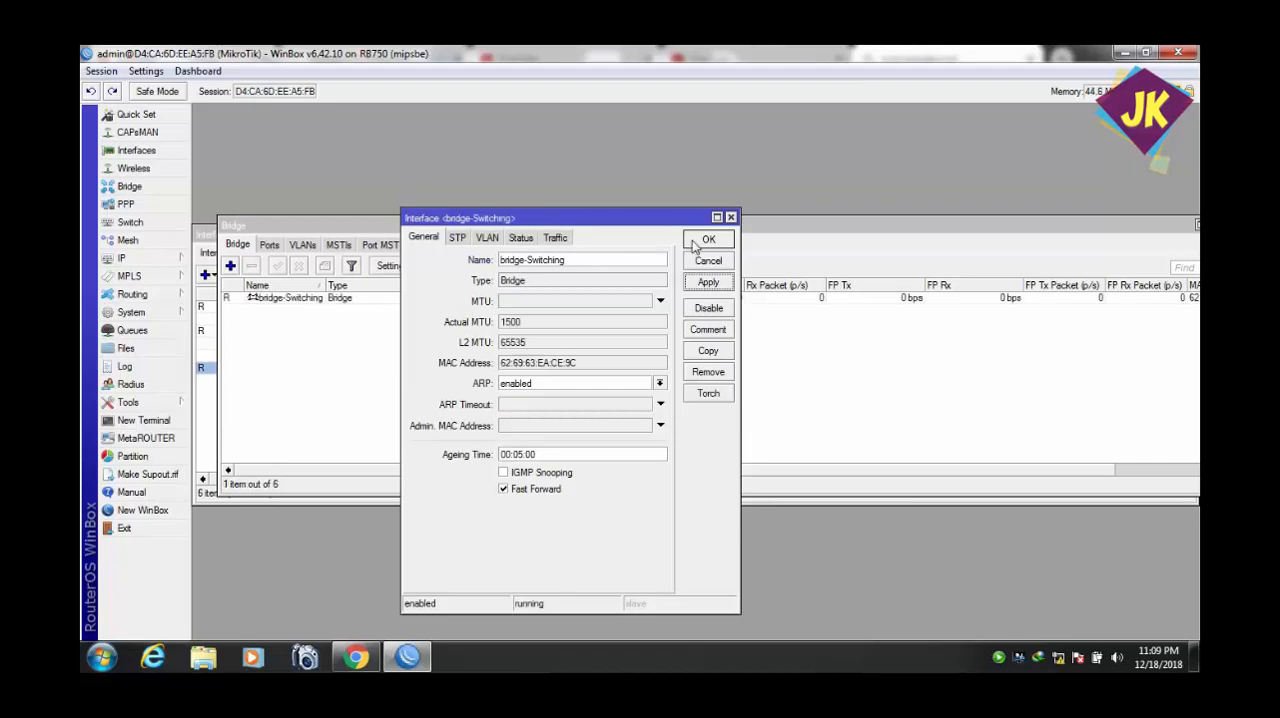
pyautogui.click(694, 240)
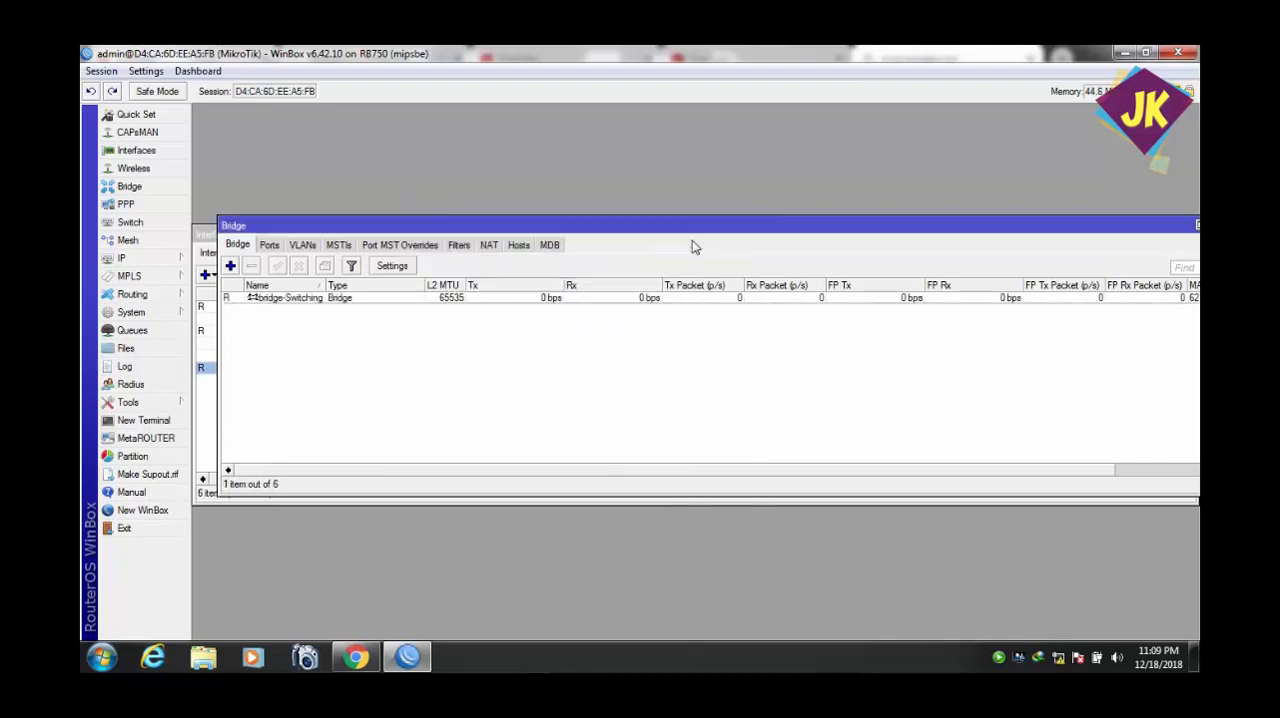
# Look at the bridge port list and review the general settings of bridge-Switching.
pyautogui.click(270, 245)
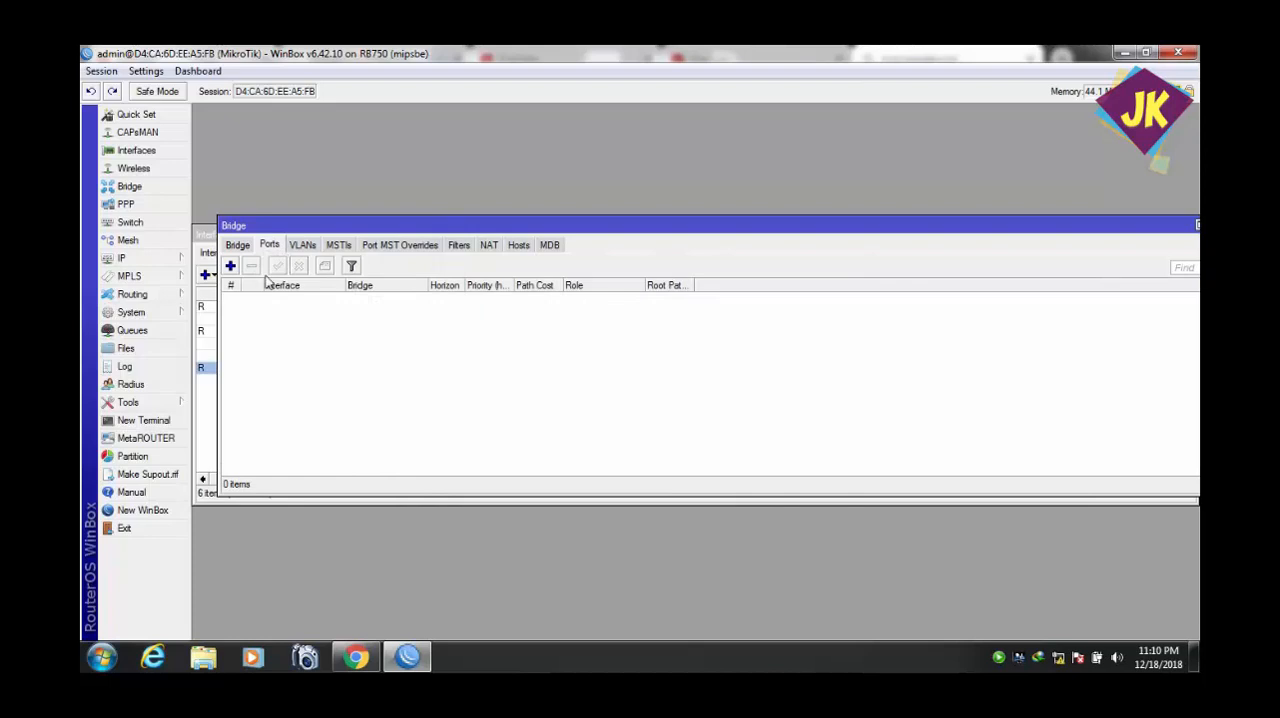
pyautogui.click(240, 246)
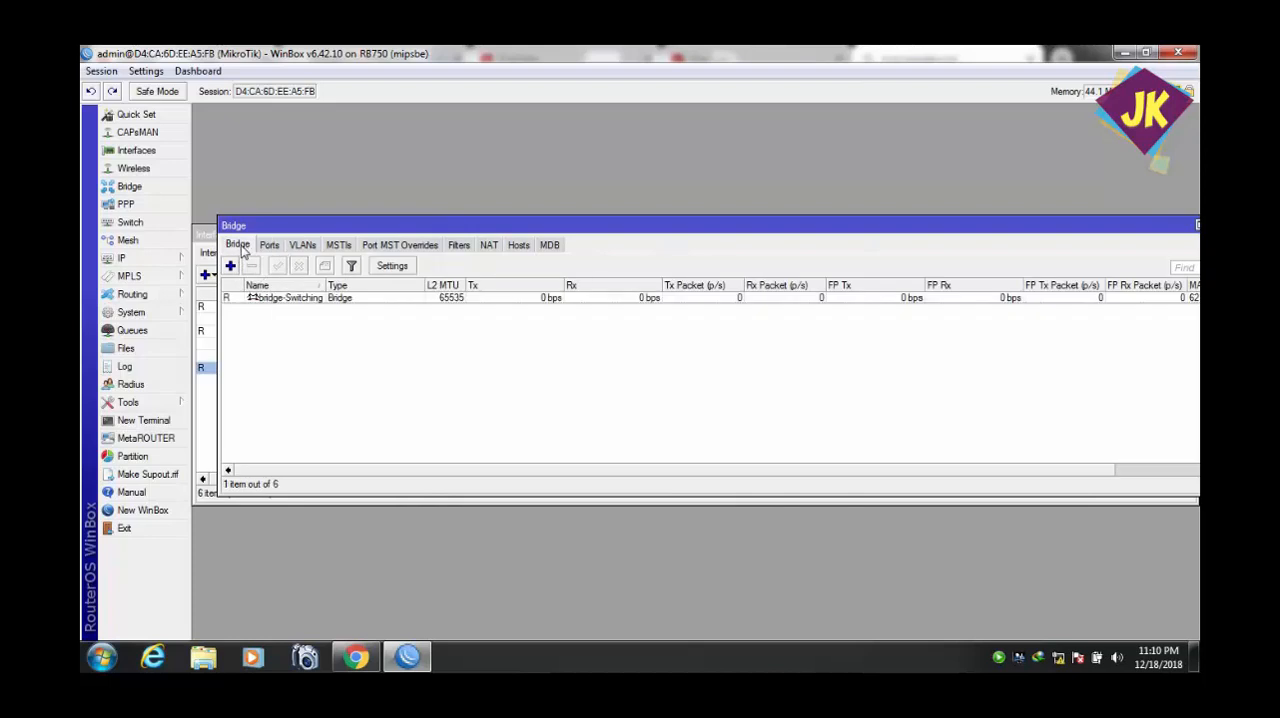
pyautogui.doubleClick(252, 300)
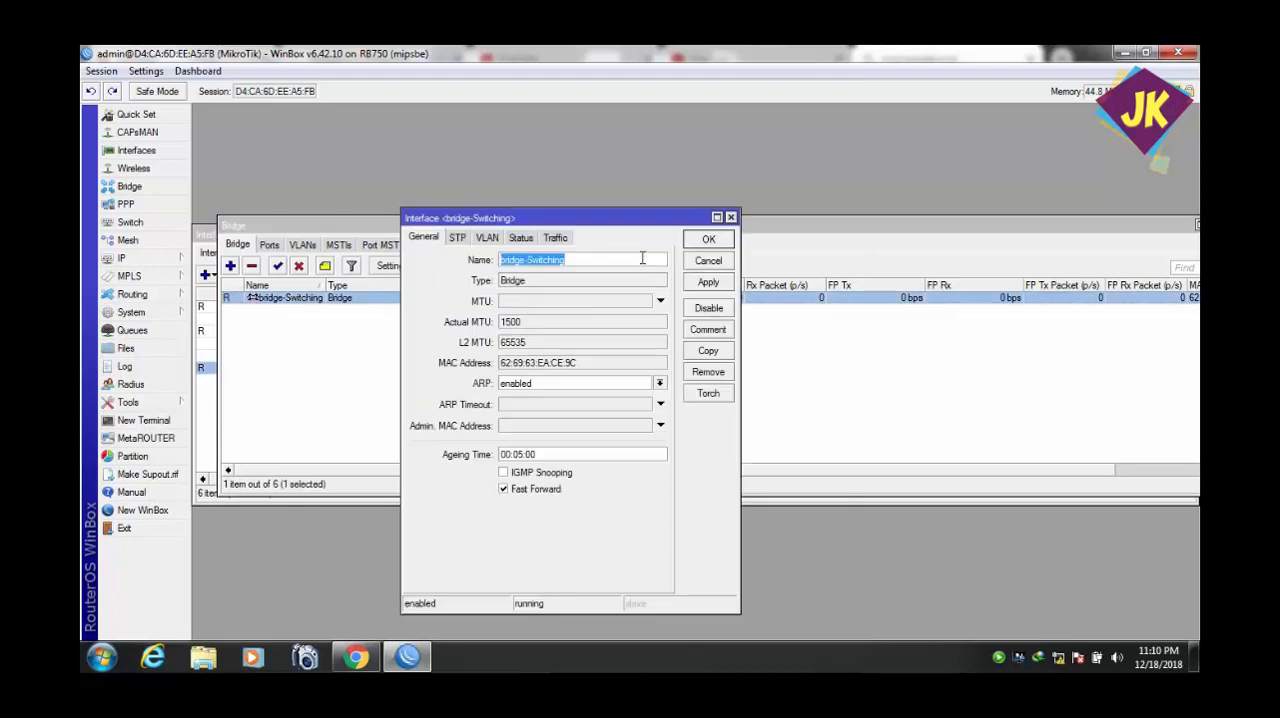
pyautogui.click(700, 283)
pyautogui.click(704, 240)
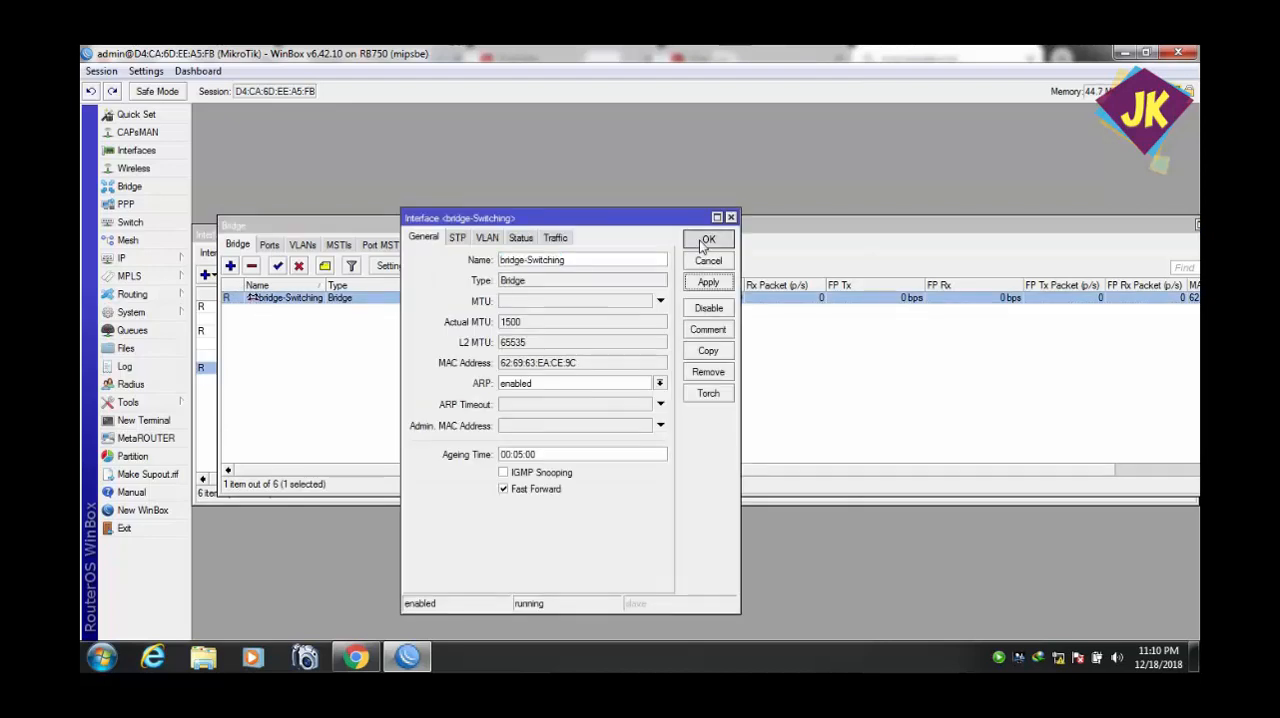
# Add ether1 as a port of the bridge-Switching bridge.
pyautogui.click(280, 247)
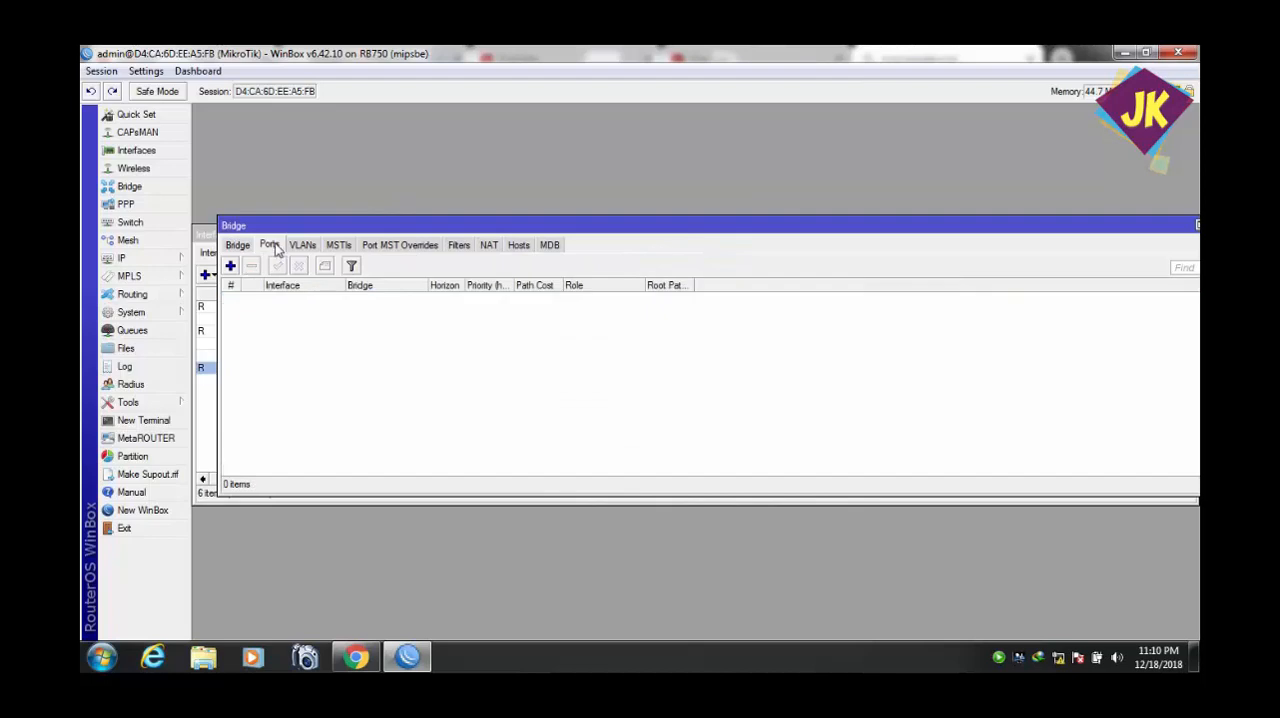
pyautogui.click(231, 266)
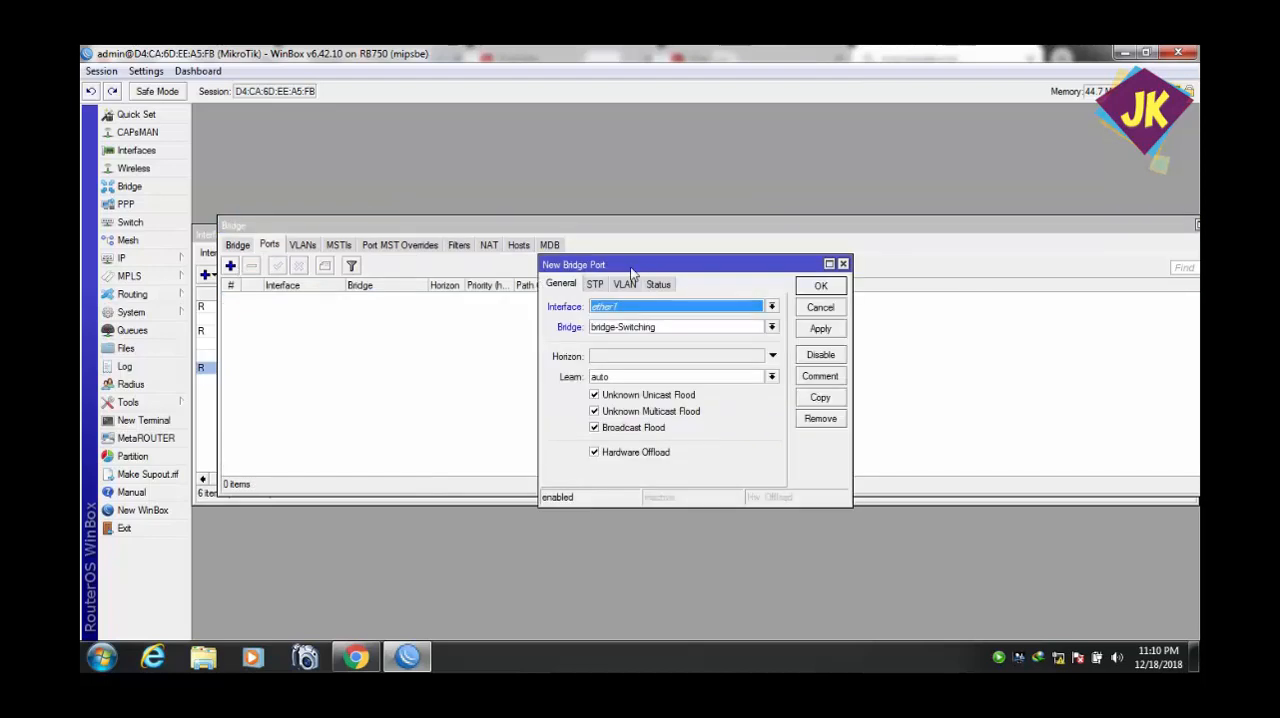
pyautogui.moveTo(638, 270); pyautogui.dragTo(508, 284)
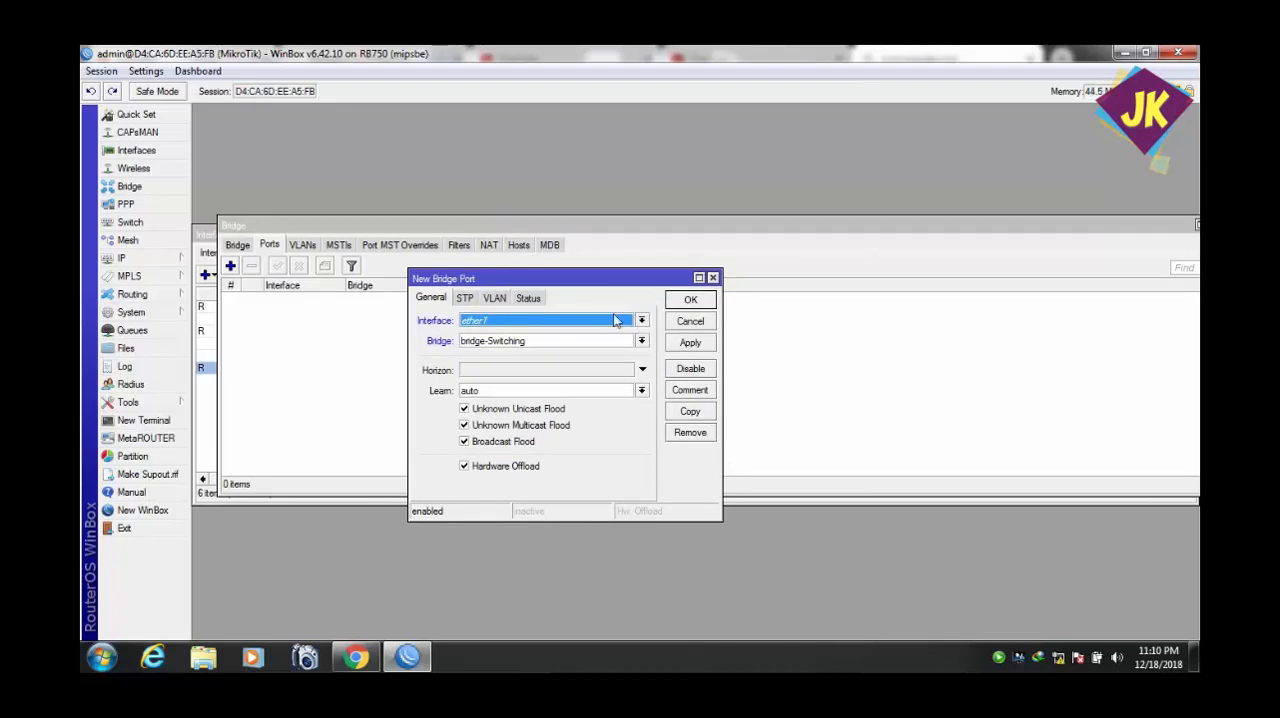
pyautogui.click(690, 343)
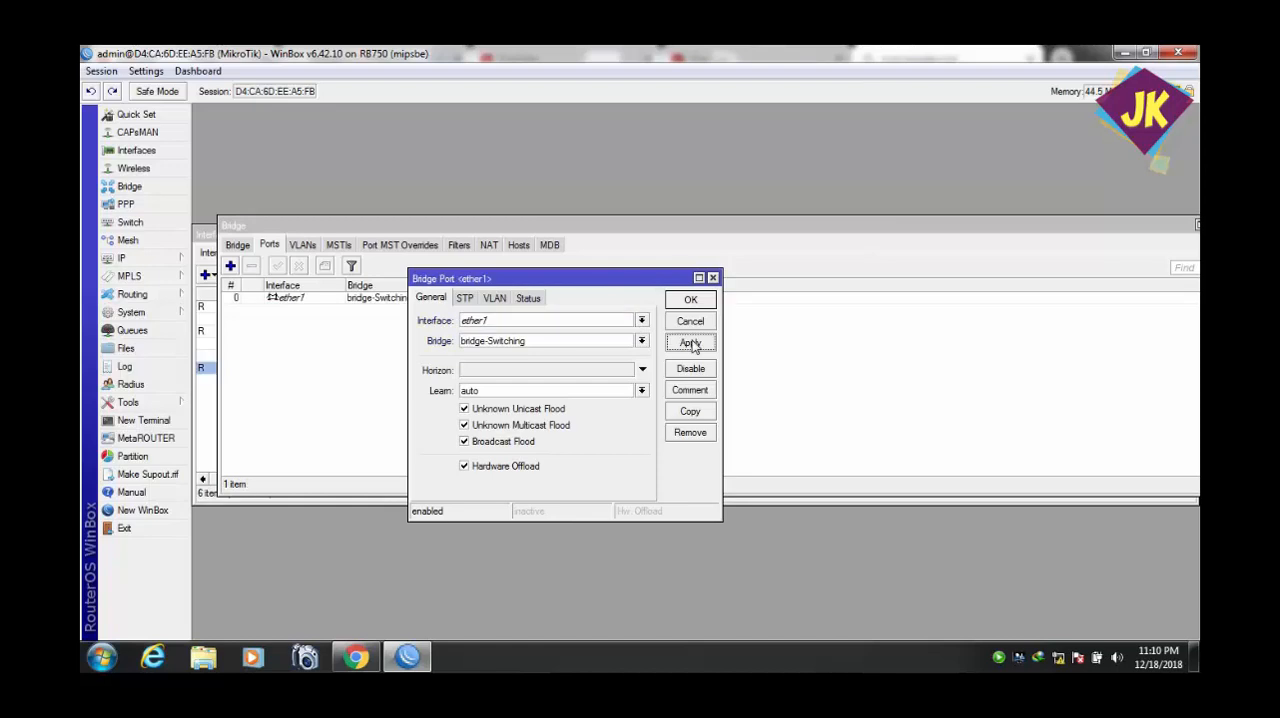
pyautogui.click(690, 300)
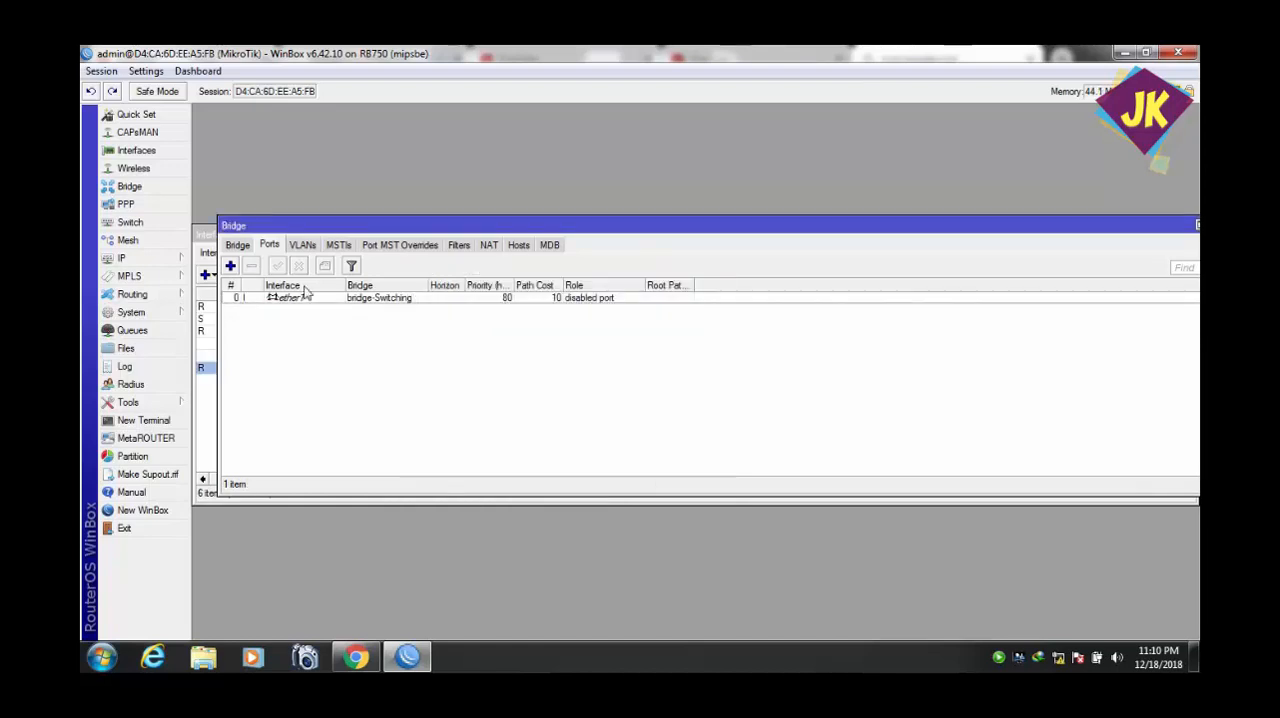
# Add ether2 as a port of the bridge-Switching bridge.
pyautogui.click(232, 267)
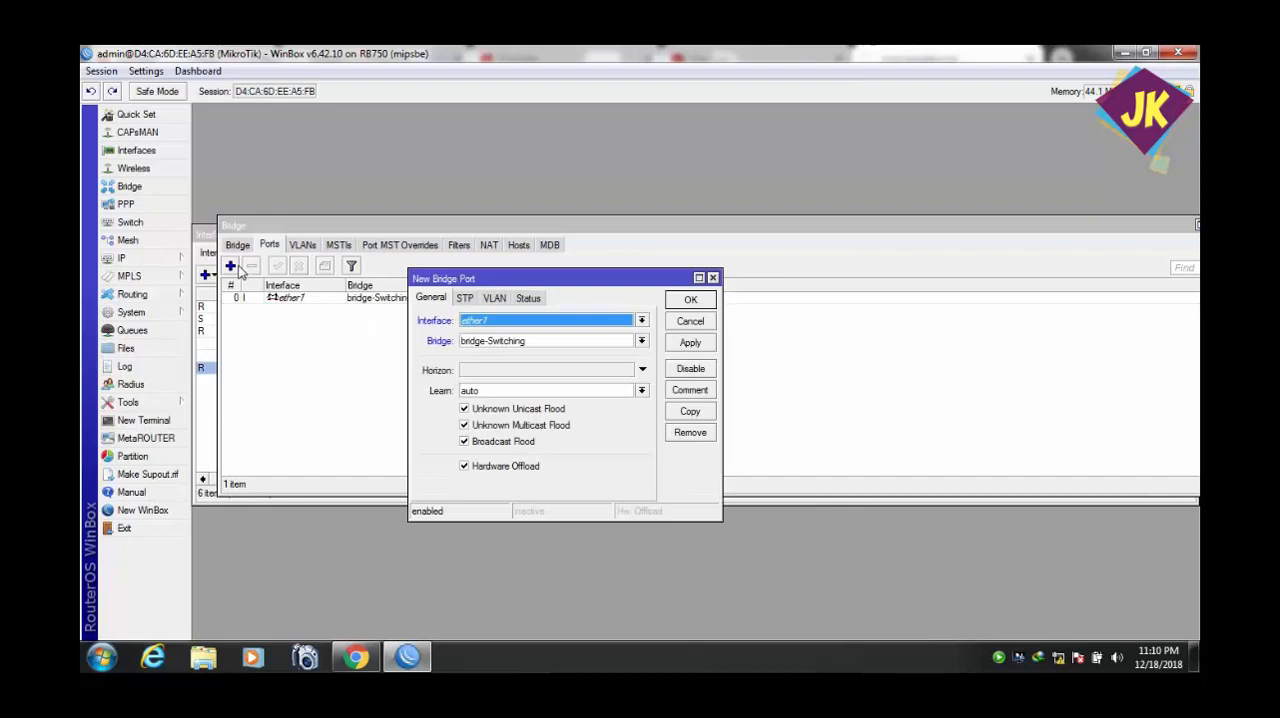
pyautogui.click(643, 321)
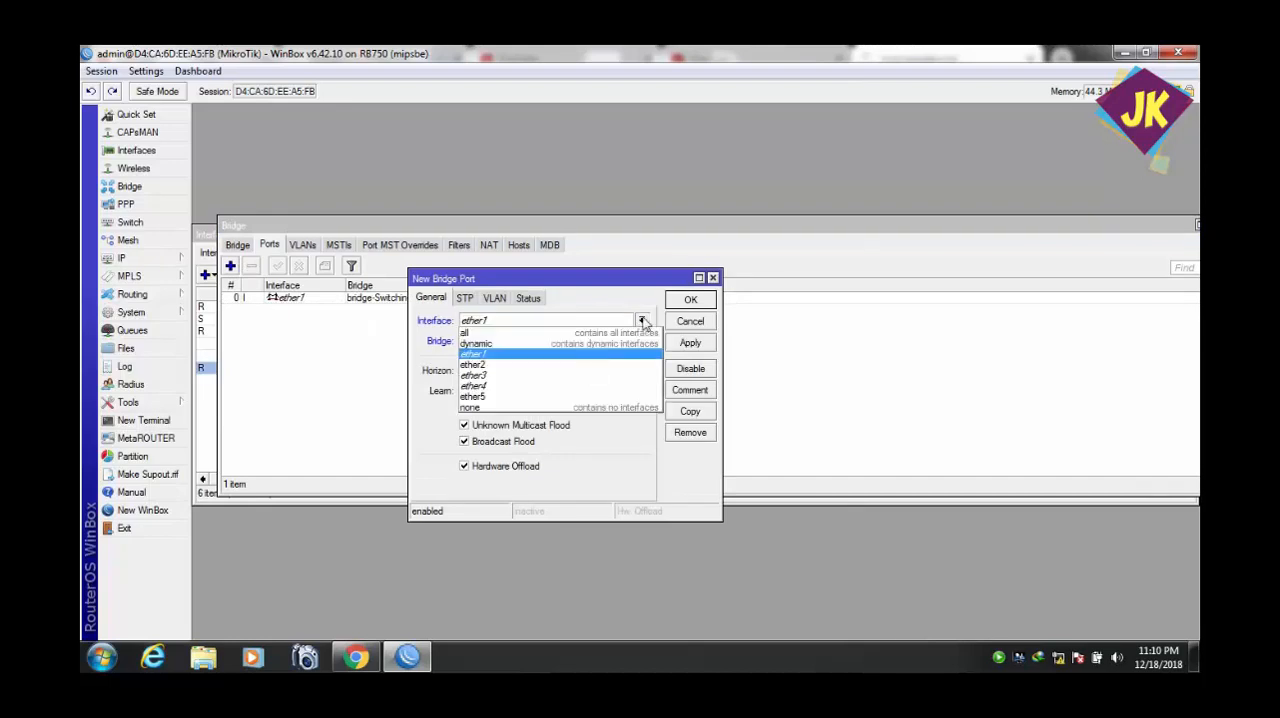
pyautogui.click(588, 372)
pyautogui.click(673, 343)
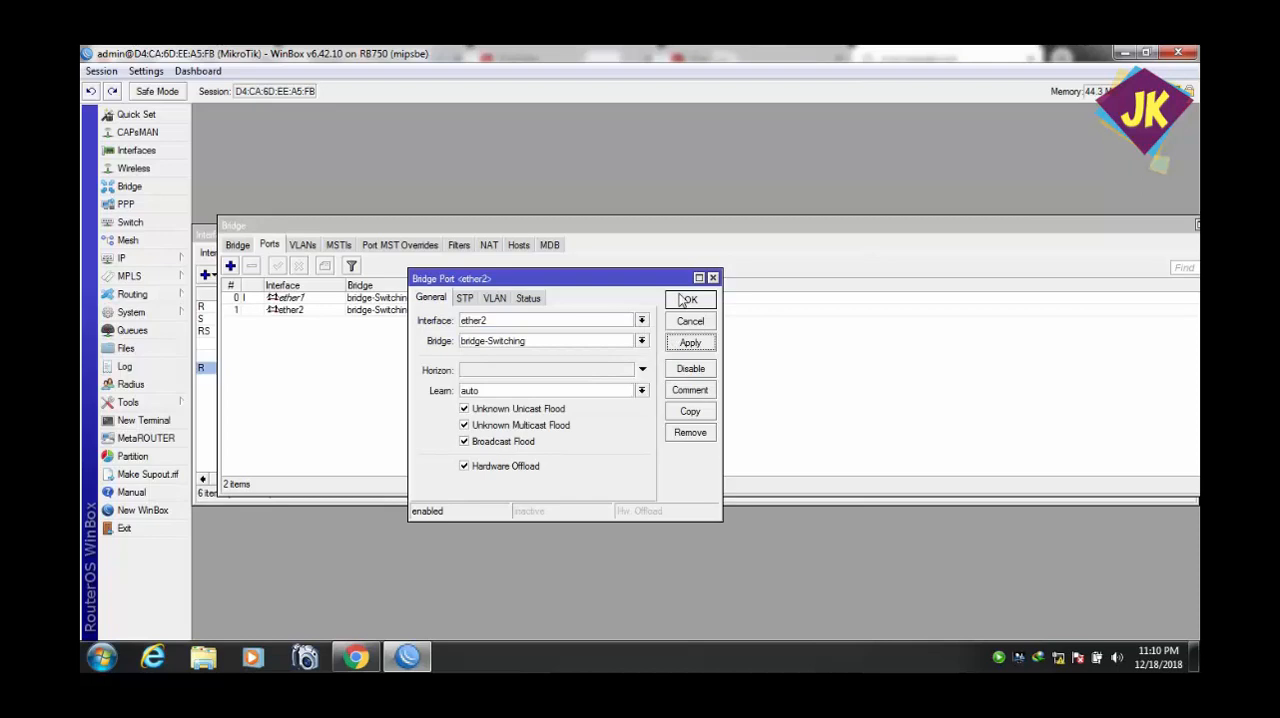
pyautogui.click(688, 300)
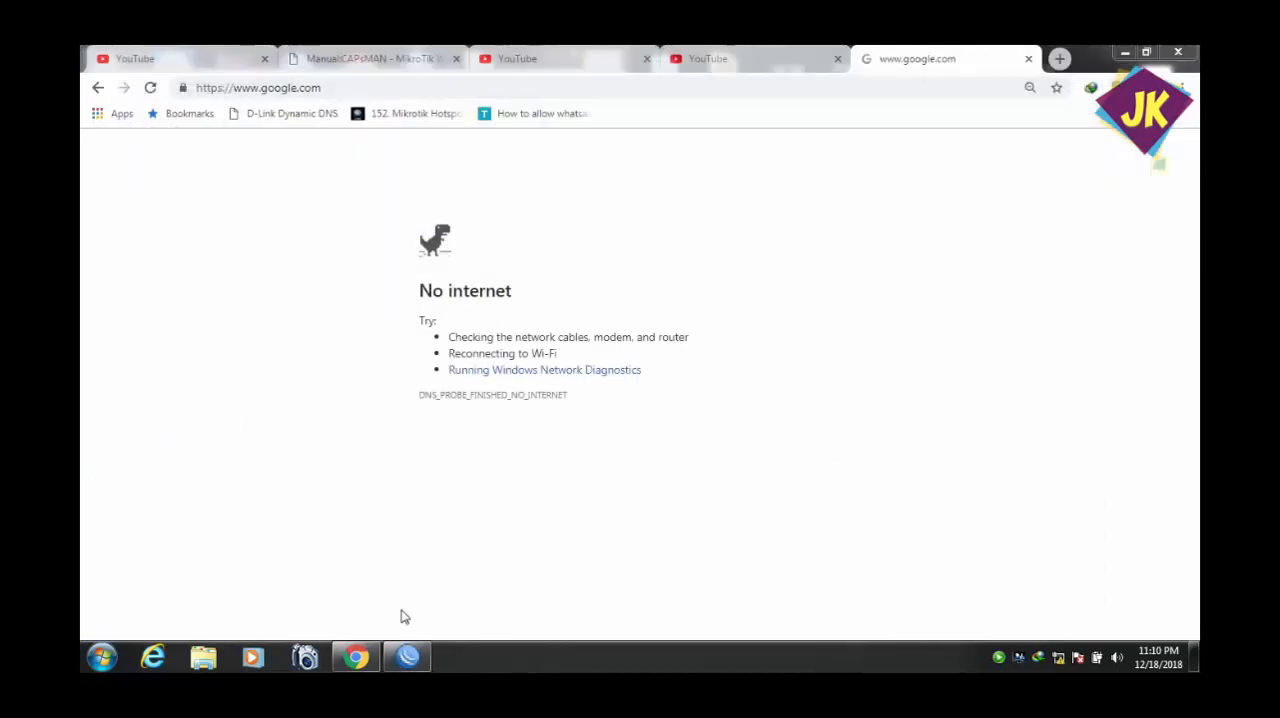
# Reconnect WinBox to the router and add ether3 as a port of the bridge-Switching bridge.
pyautogui.click(407, 656)
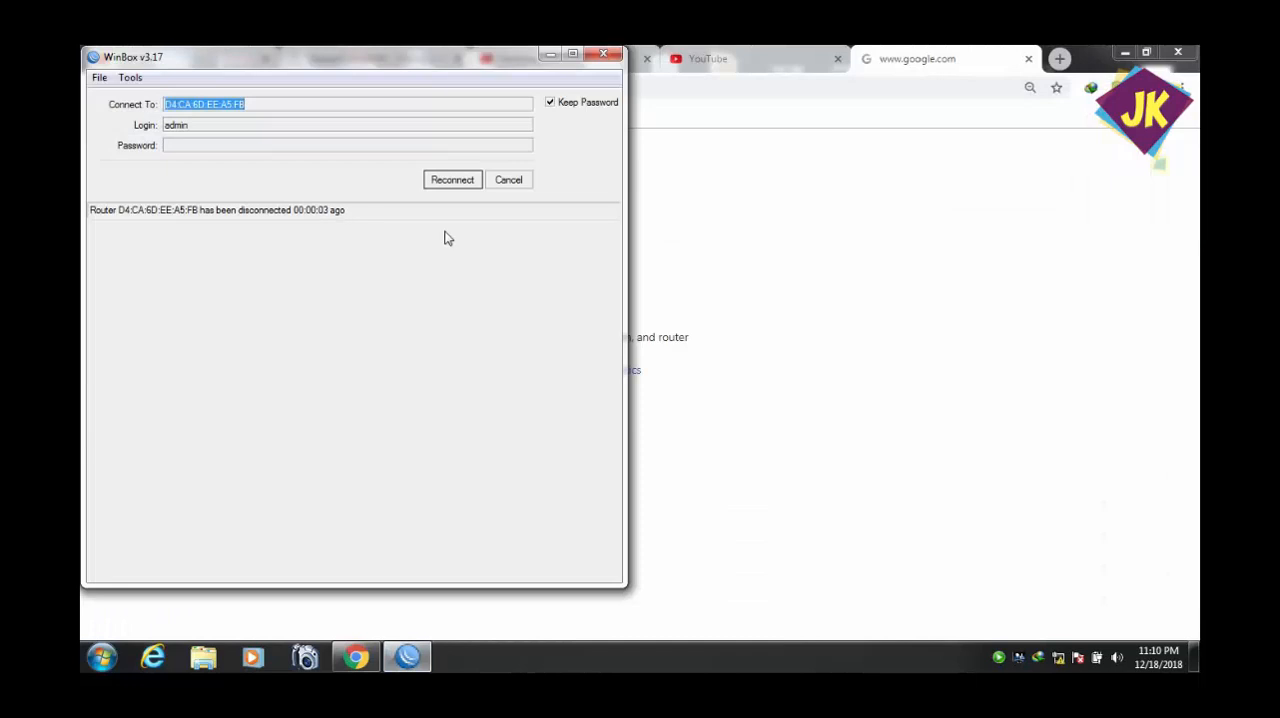
pyautogui.click(446, 186)
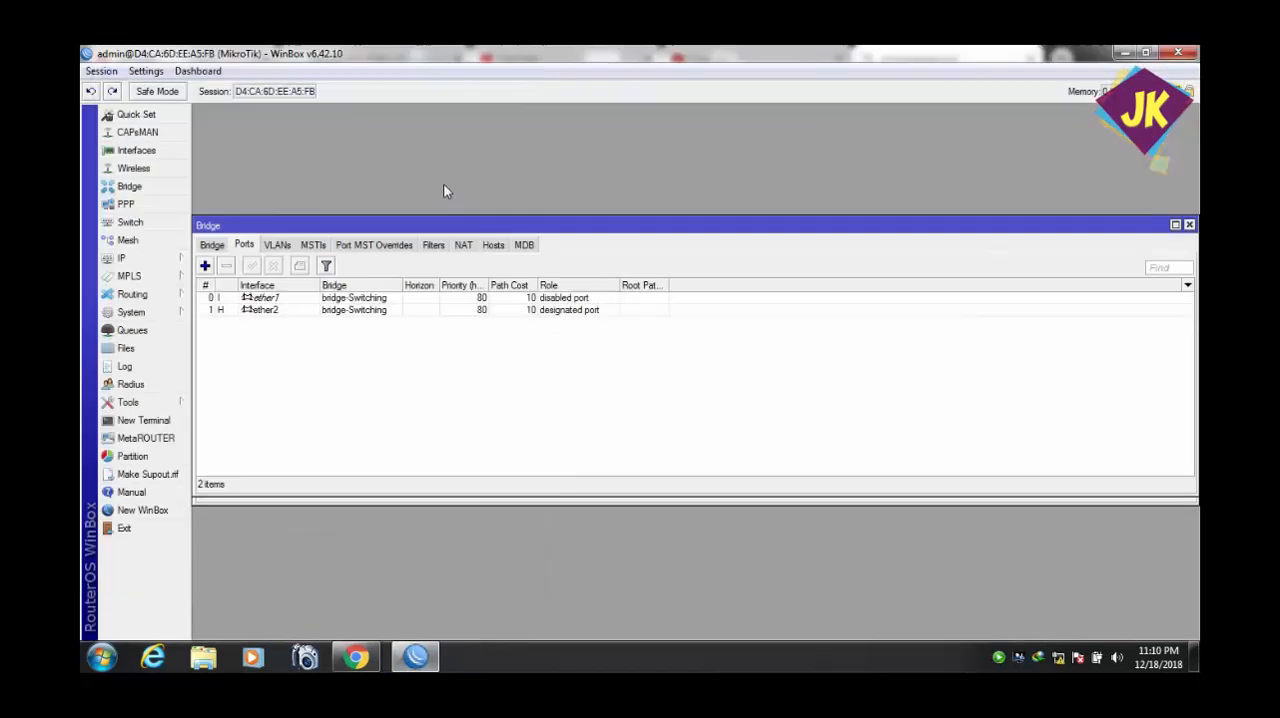
pyautogui.click(206, 266)
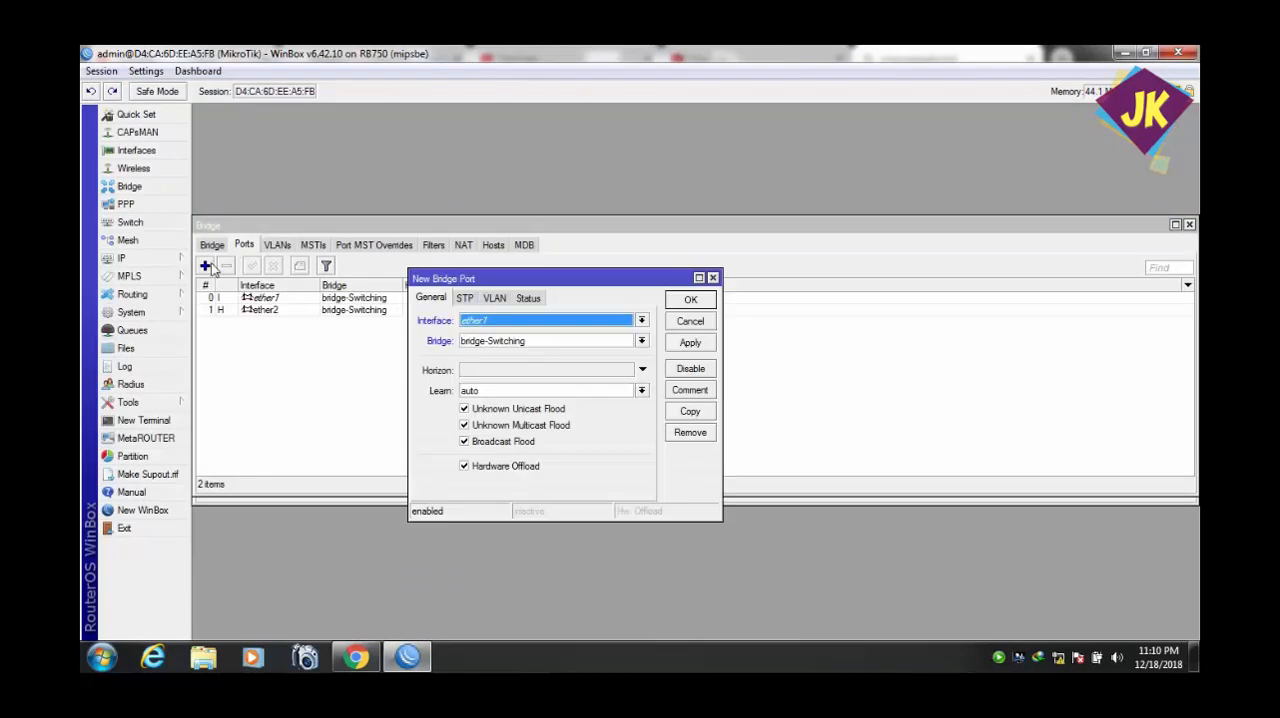
pyautogui.click(644, 320)
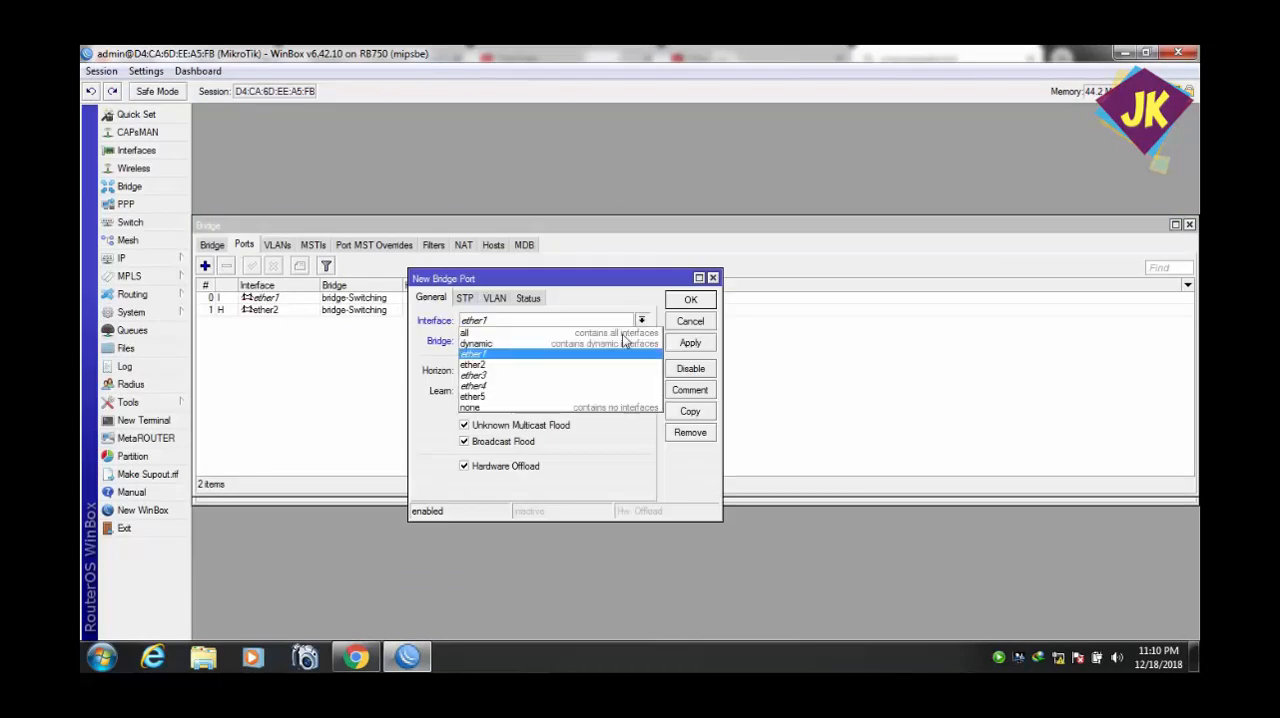
pyautogui.click(598, 376)
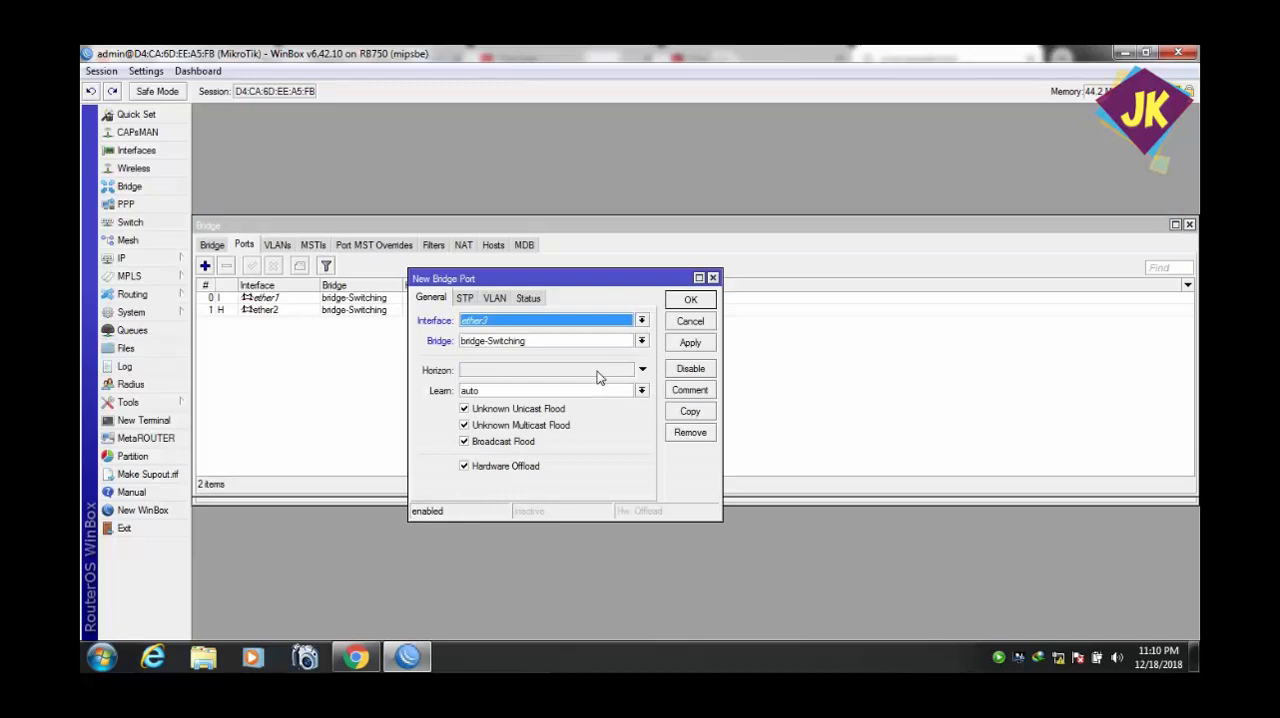
pyautogui.click(684, 345)
pyautogui.click(690, 302)
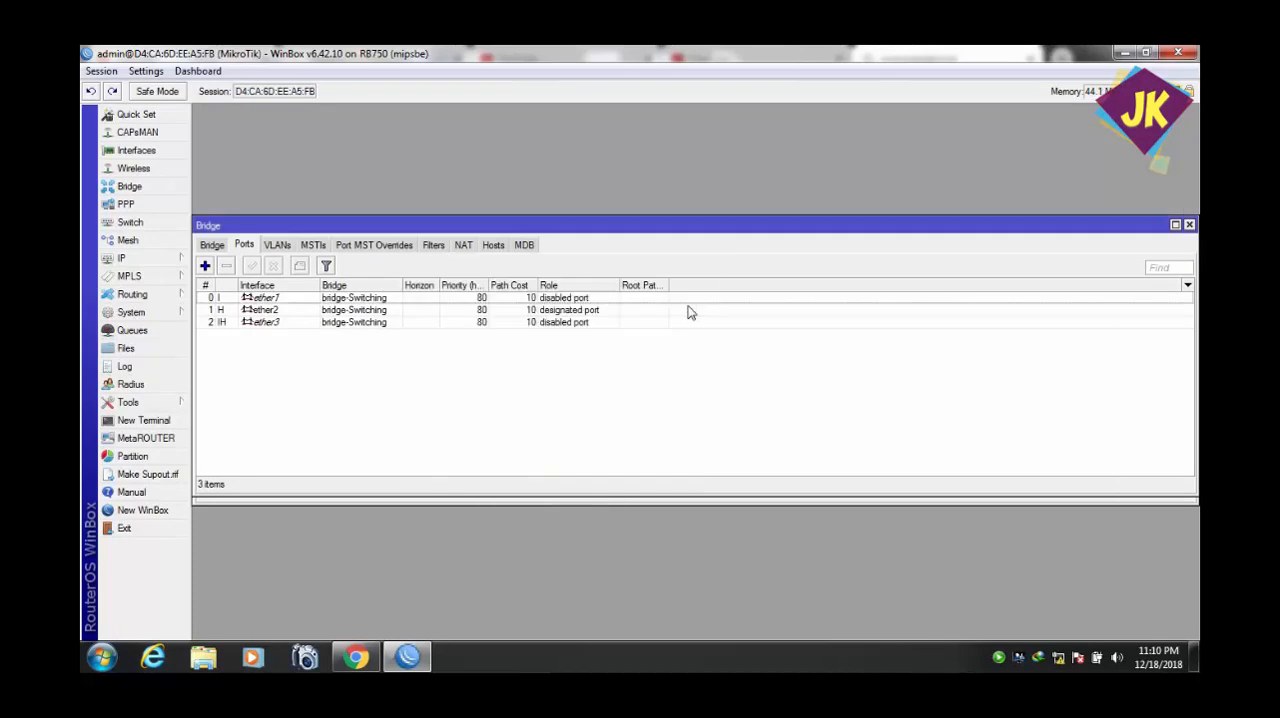
# Check the bridge list and the interface list for the bridge and its member ports.
pyautogui.click(212, 245)
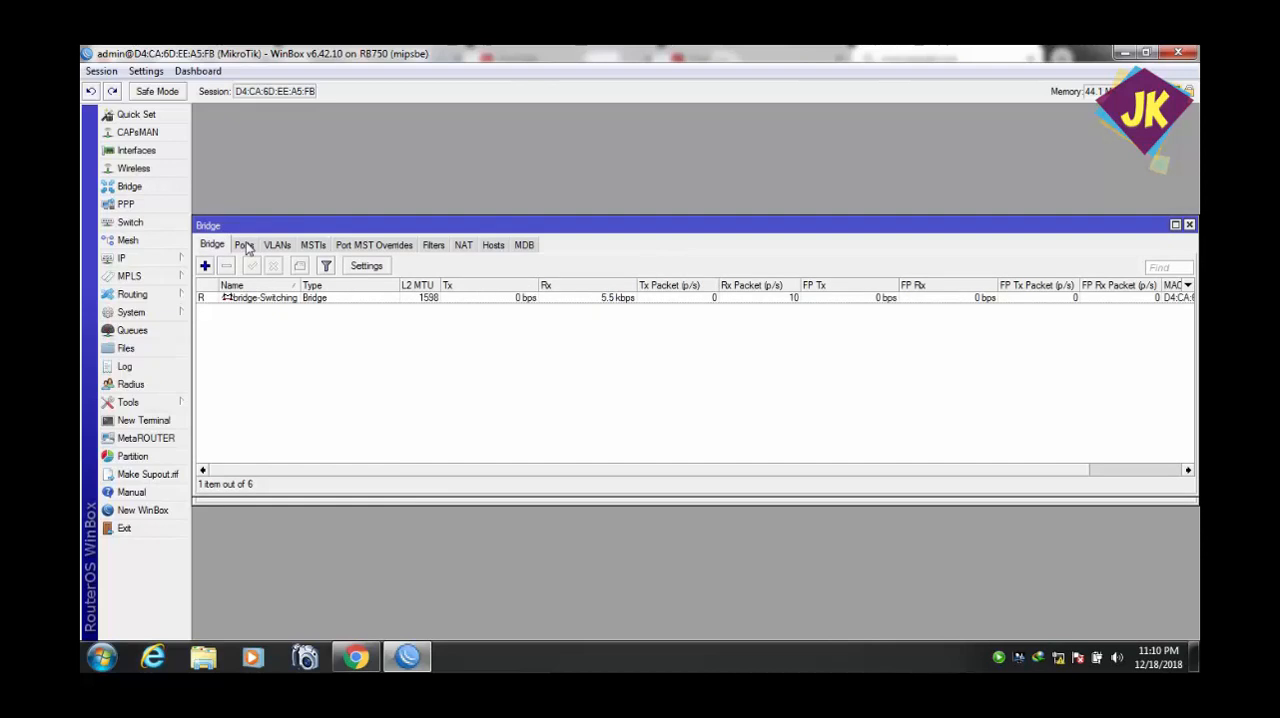
pyautogui.click(245, 246)
pyautogui.click(169, 157)
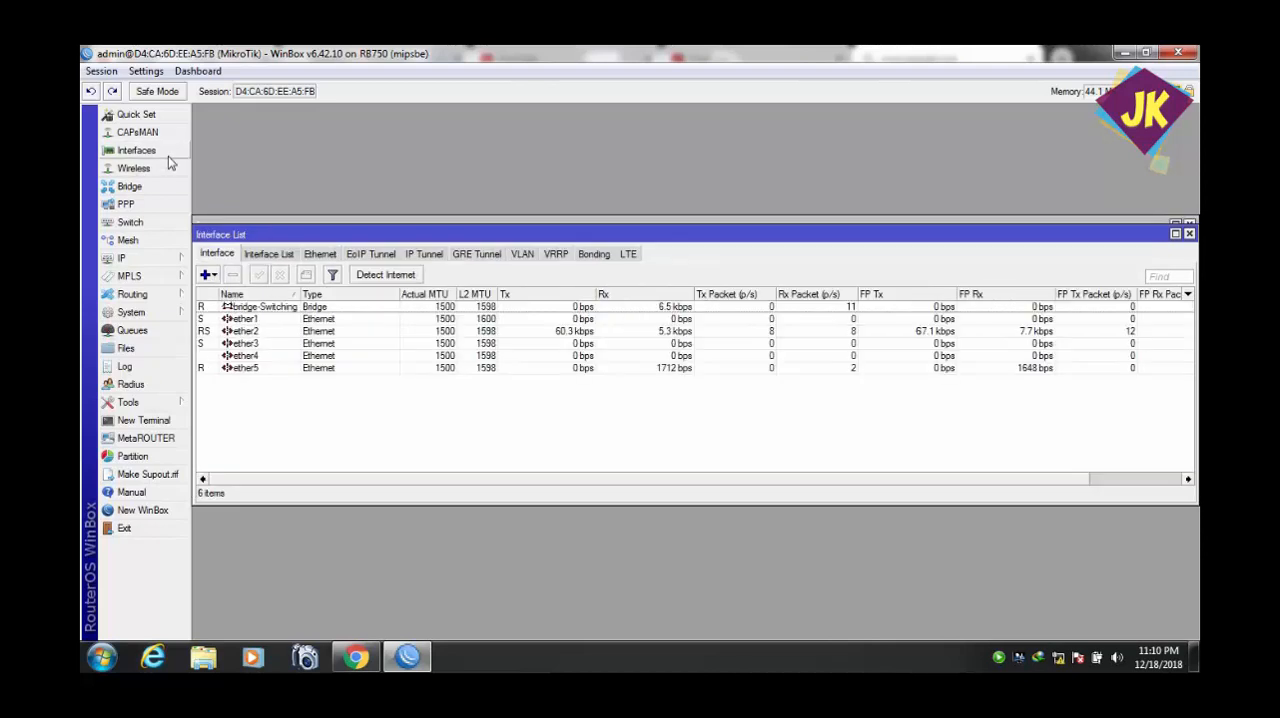
# Add ether4 as a port of the bridge-Switching bridge.
pyautogui.click(259, 219)
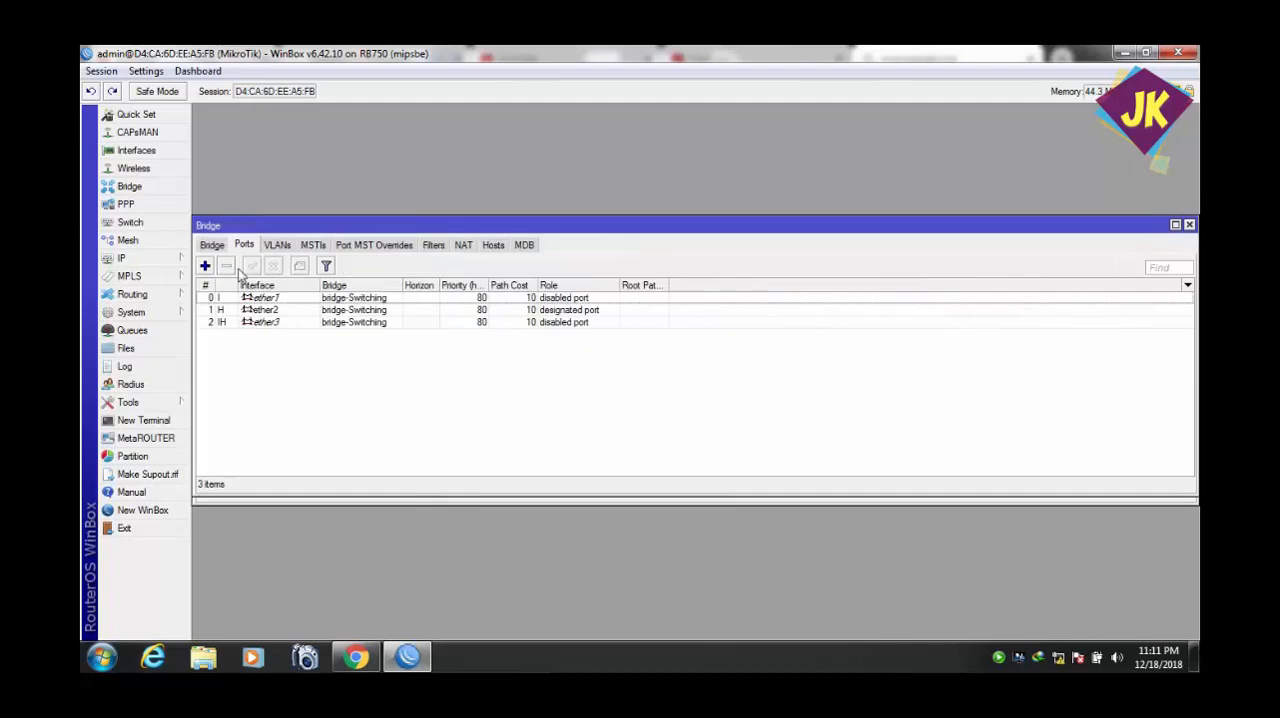
pyautogui.click(205, 266)
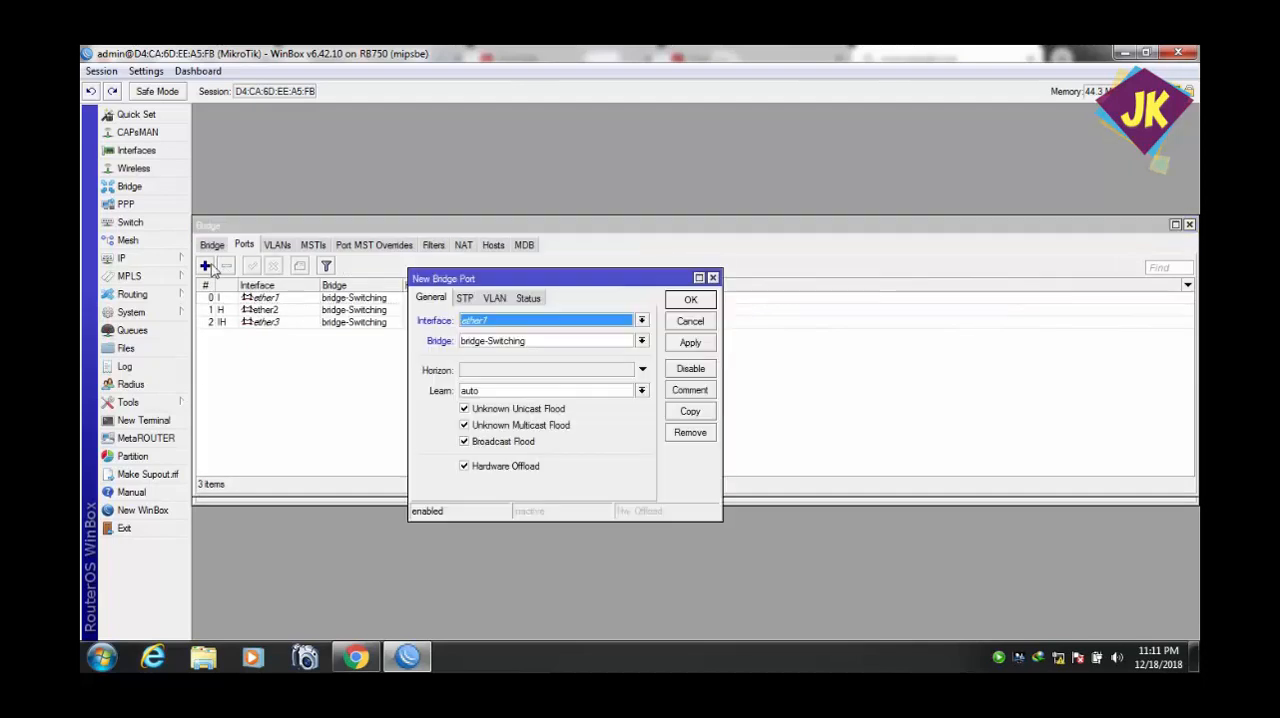
pyautogui.click(642, 320)
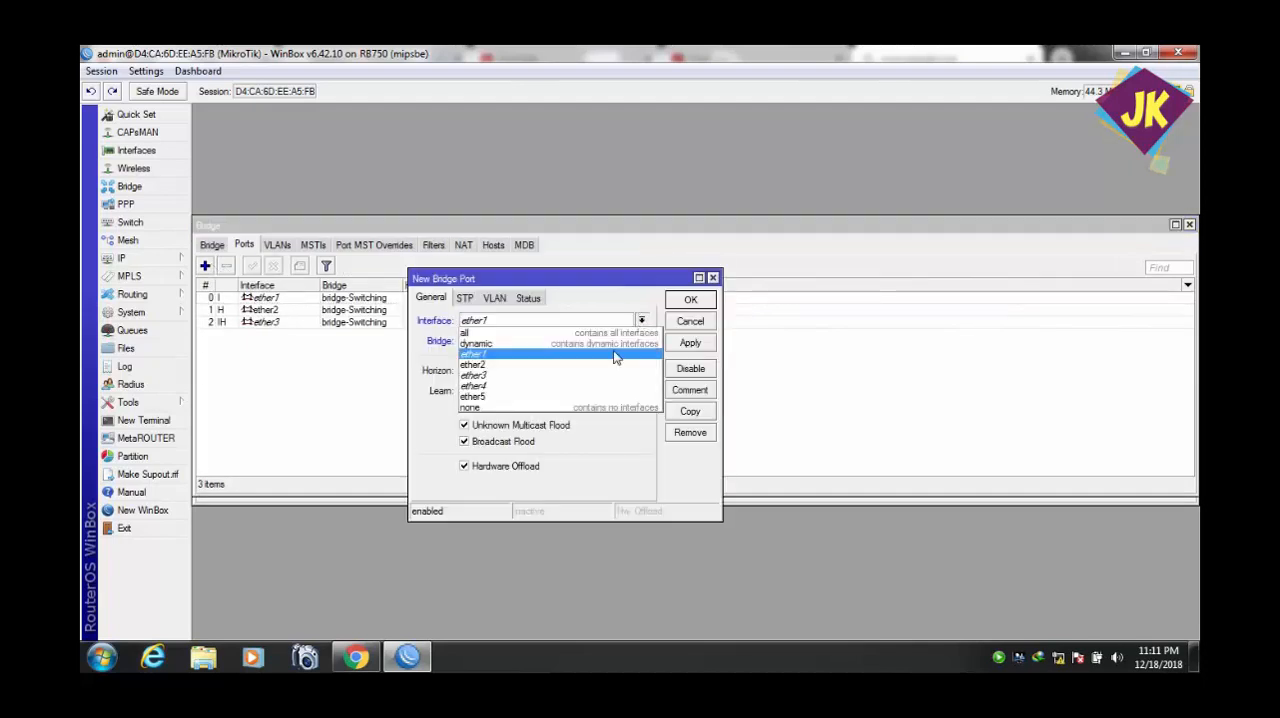
pyautogui.click(595, 390)
pyautogui.click(680, 346)
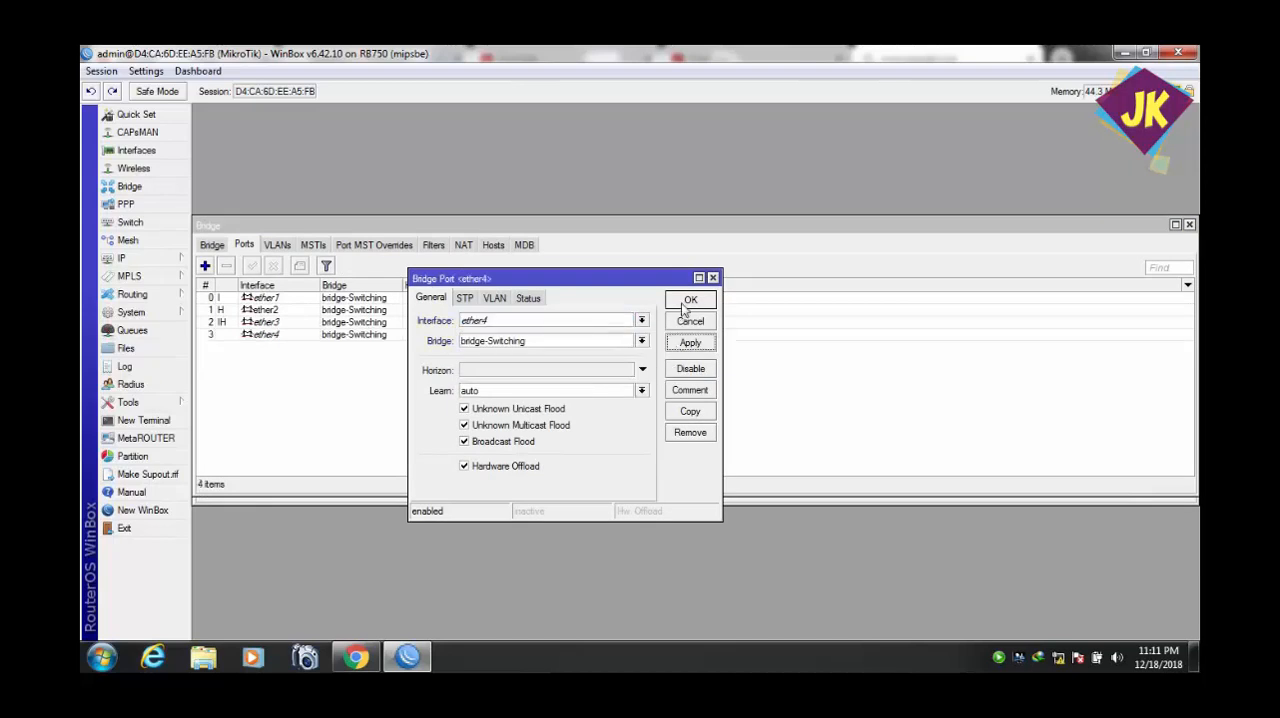
pyautogui.click(689, 301)
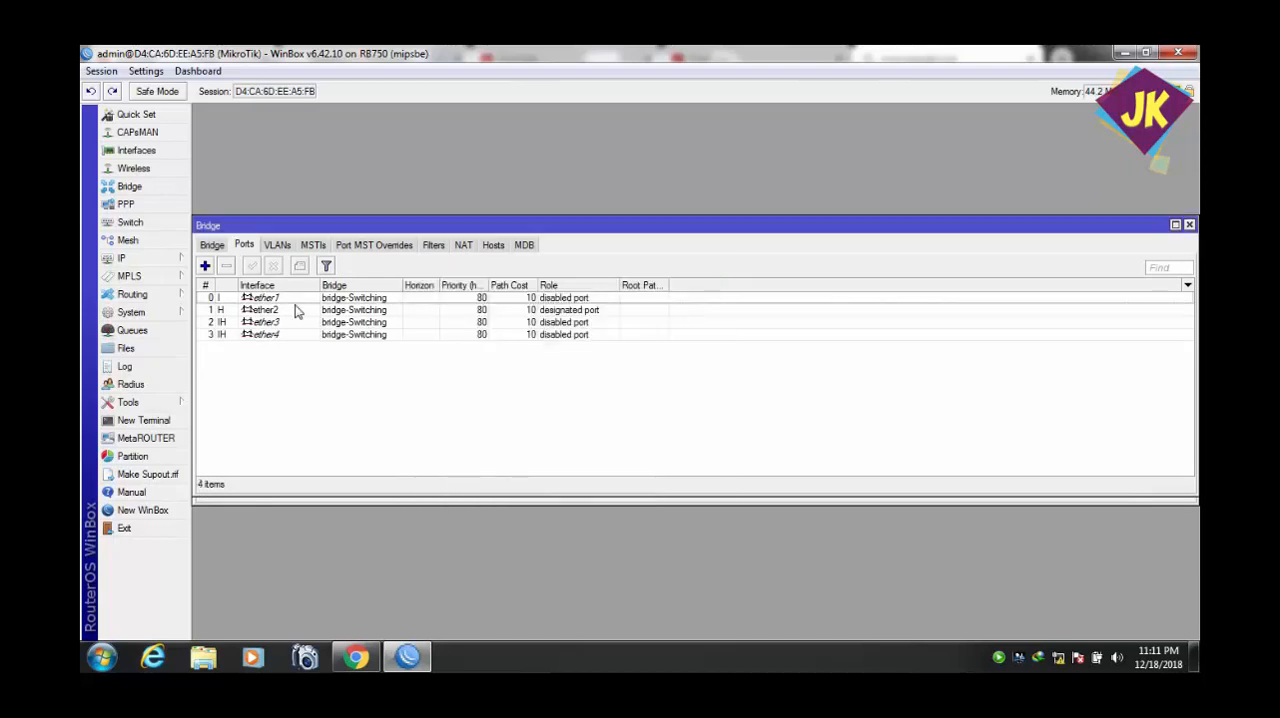
# Add ether5 as a port of the bridge-Switching bridge.
pyautogui.click(205, 266)
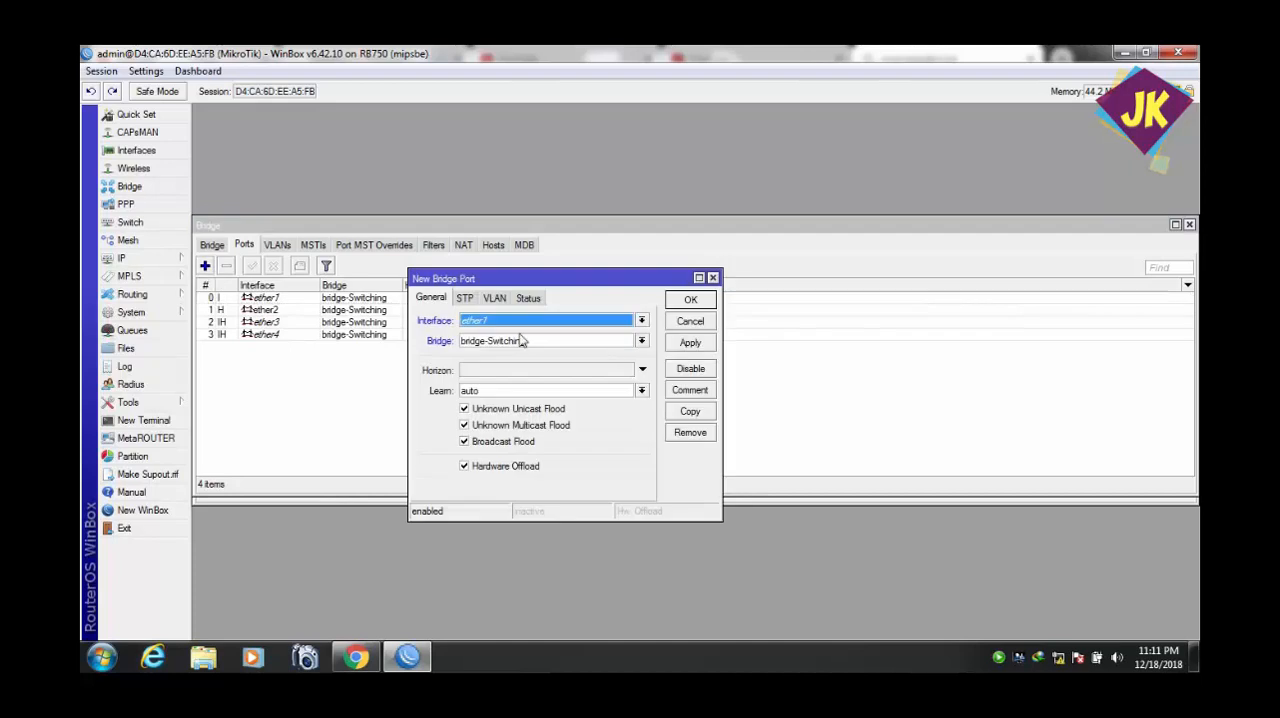
pyautogui.click(642, 322)
pyautogui.click(607, 400)
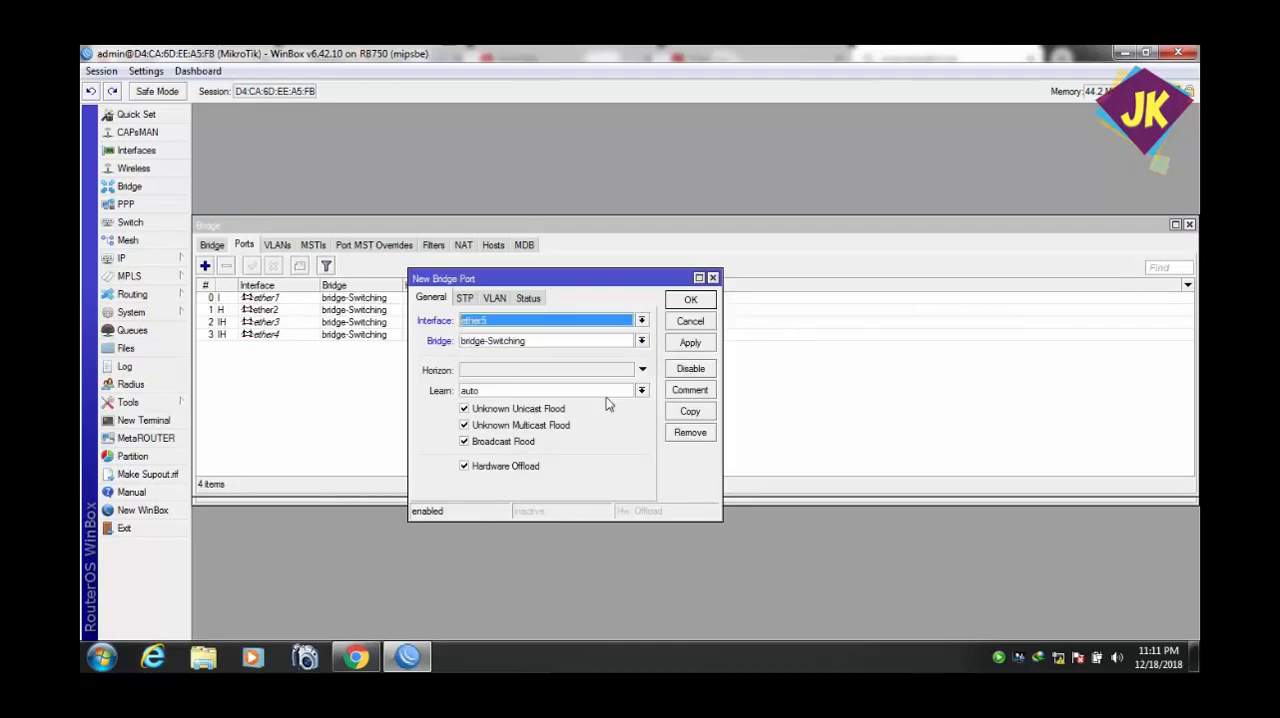
pyautogui.click(686, 344)
pyautogui.click(688, 301)
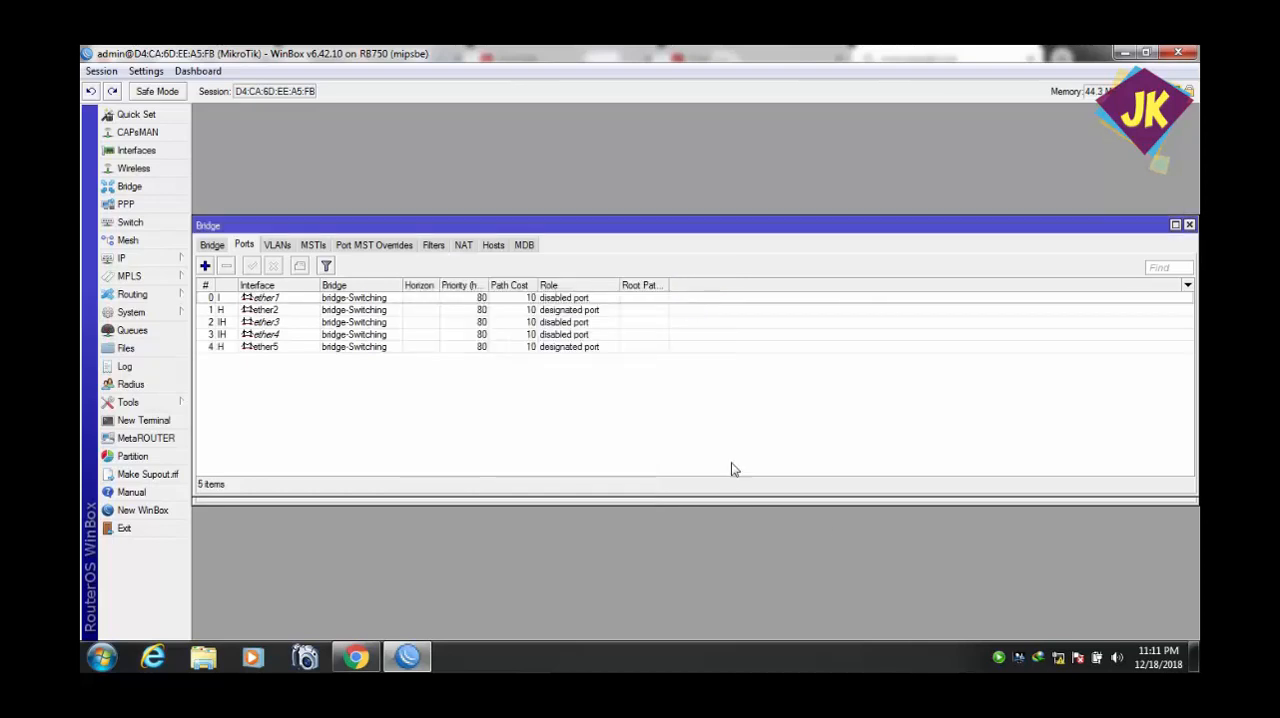
# Check the computer's Local Area Connection status and its Internet Protocol Version 4 settings, then close the network windows.
pyautogui.moveTo(1058, 658)
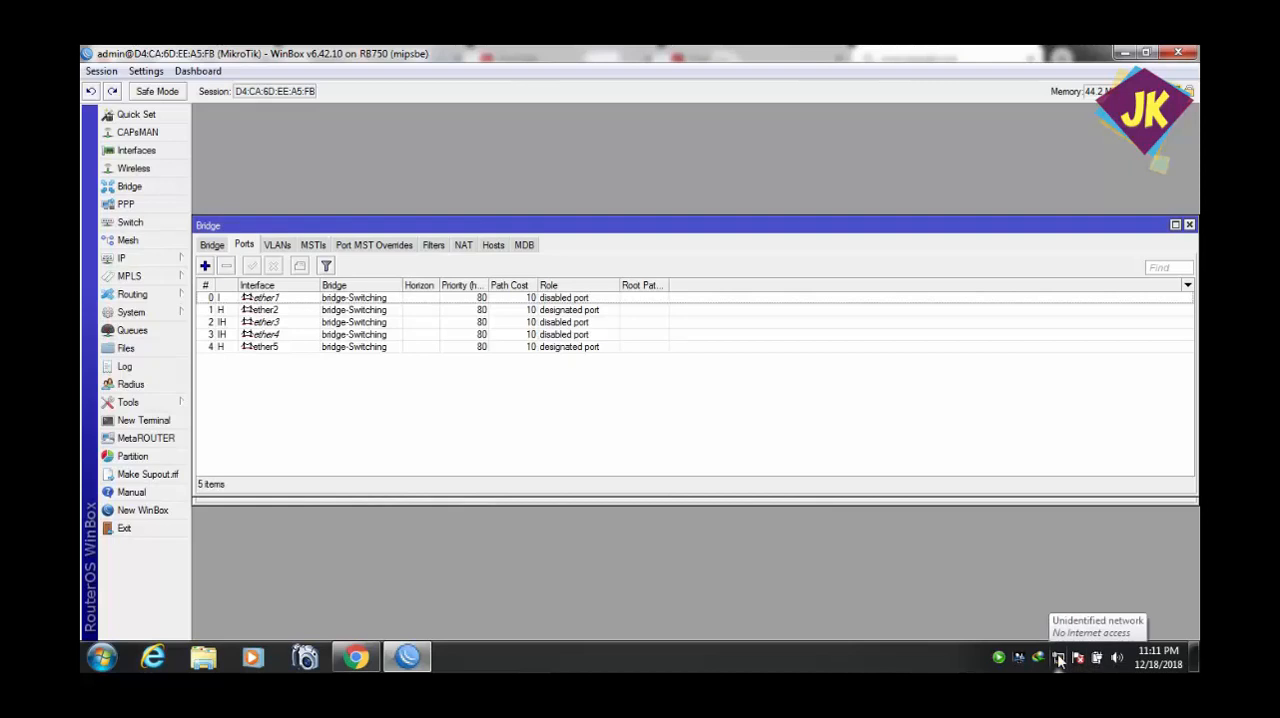
pyautogui.click(1058, 658)
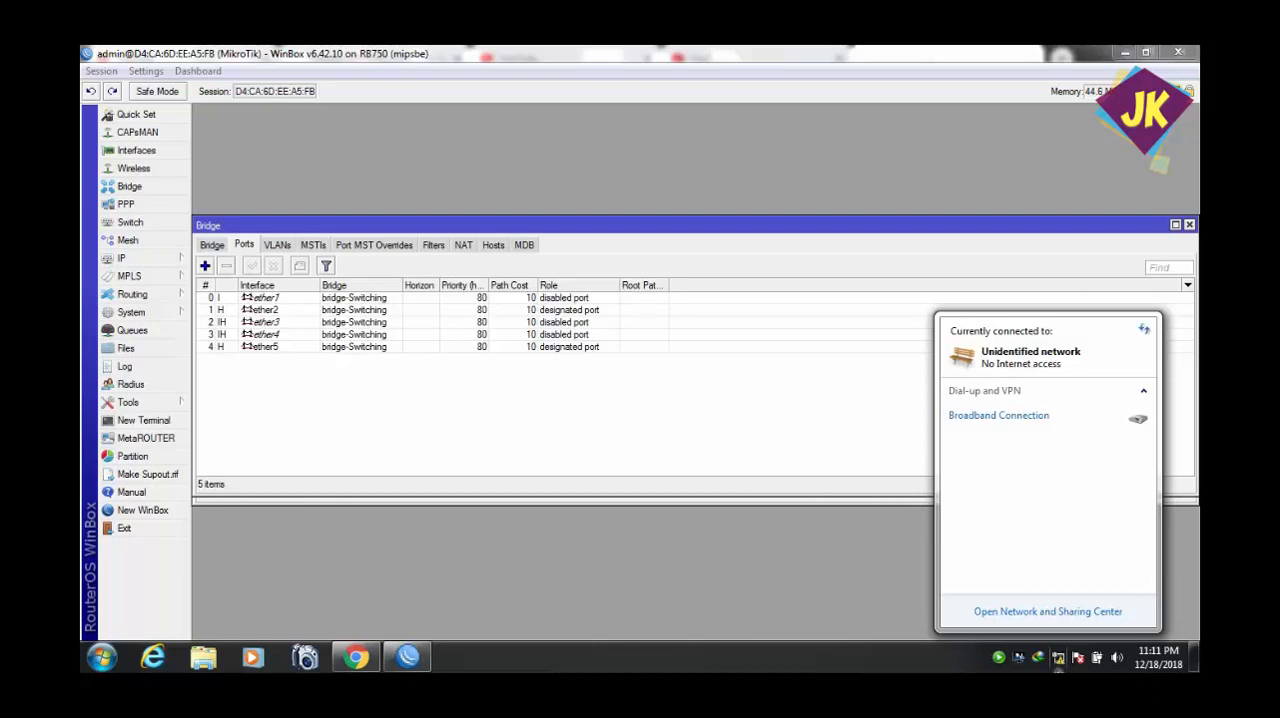
pyautogui.click(1045, 611)
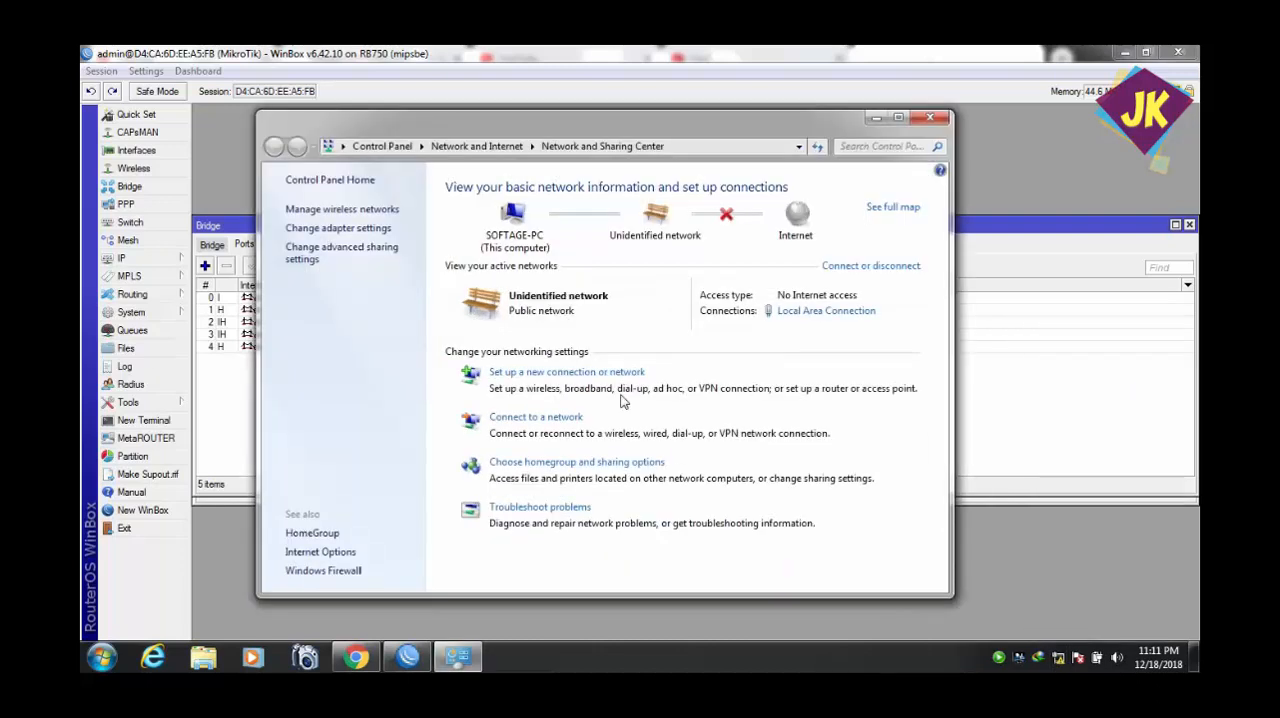
pyautogui.click(360, 229)
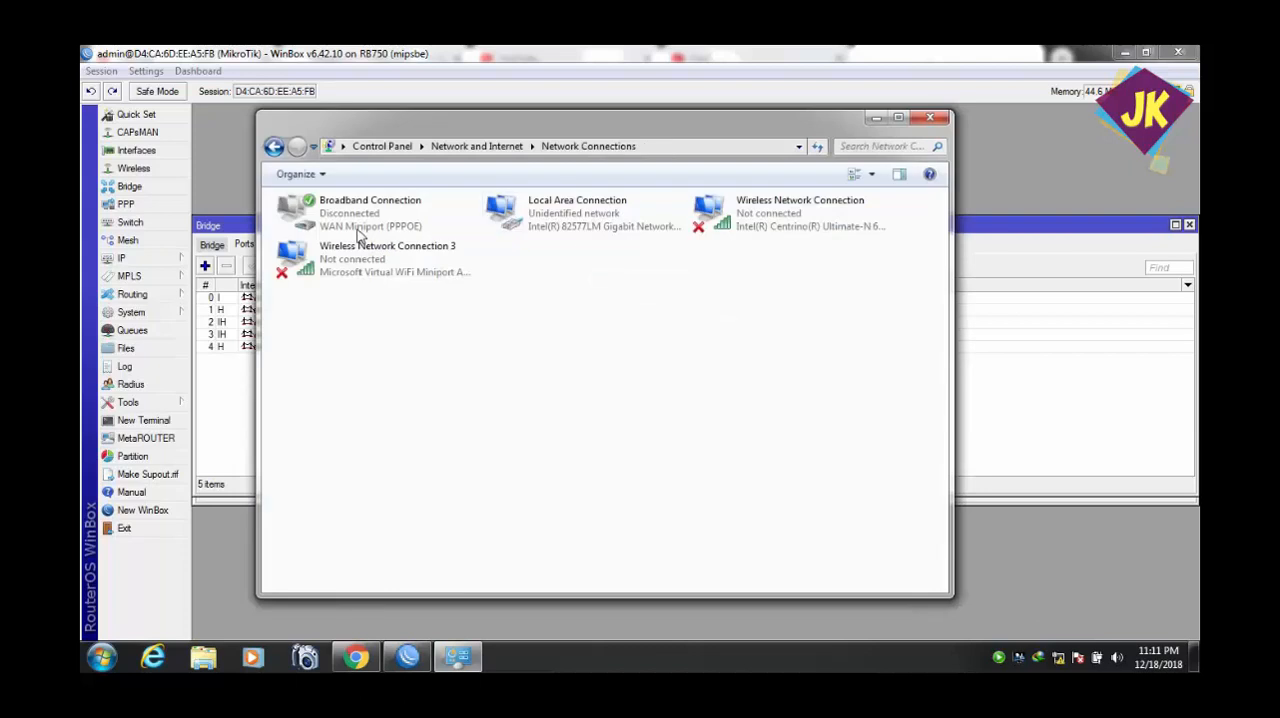
pyautogui.doubleClick(580, 240)
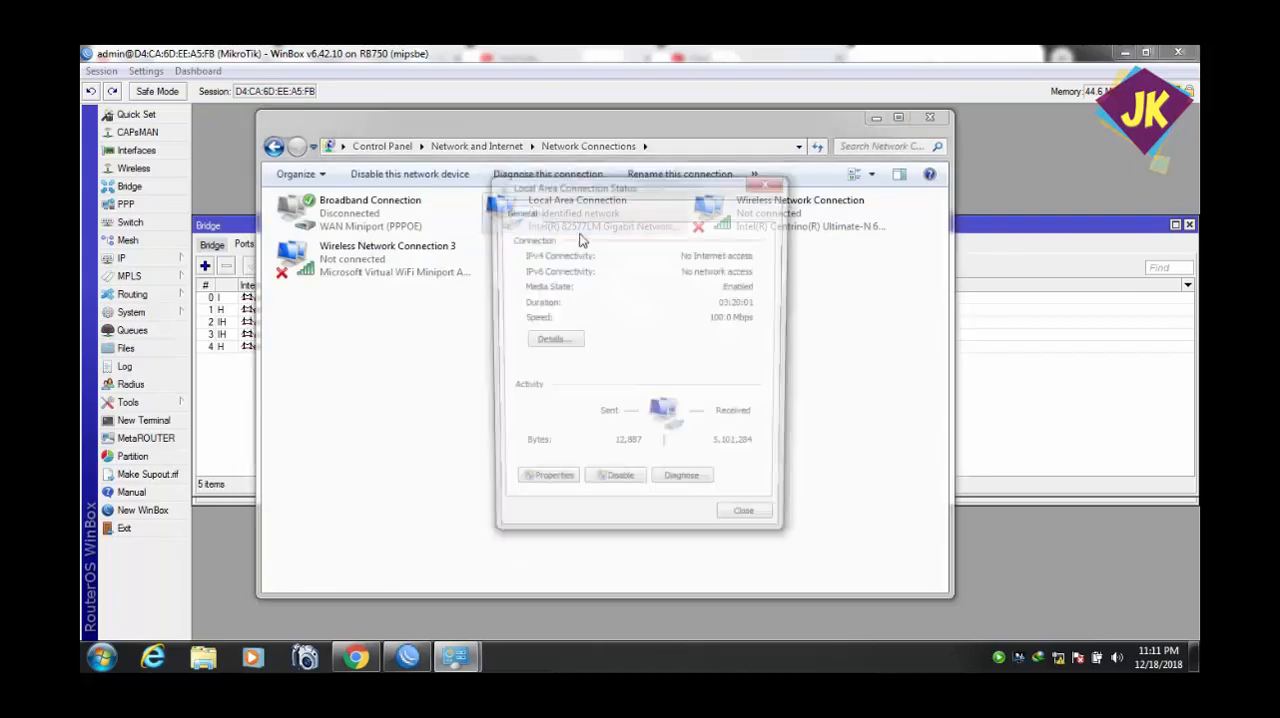
pyautogui.click(541, 486)
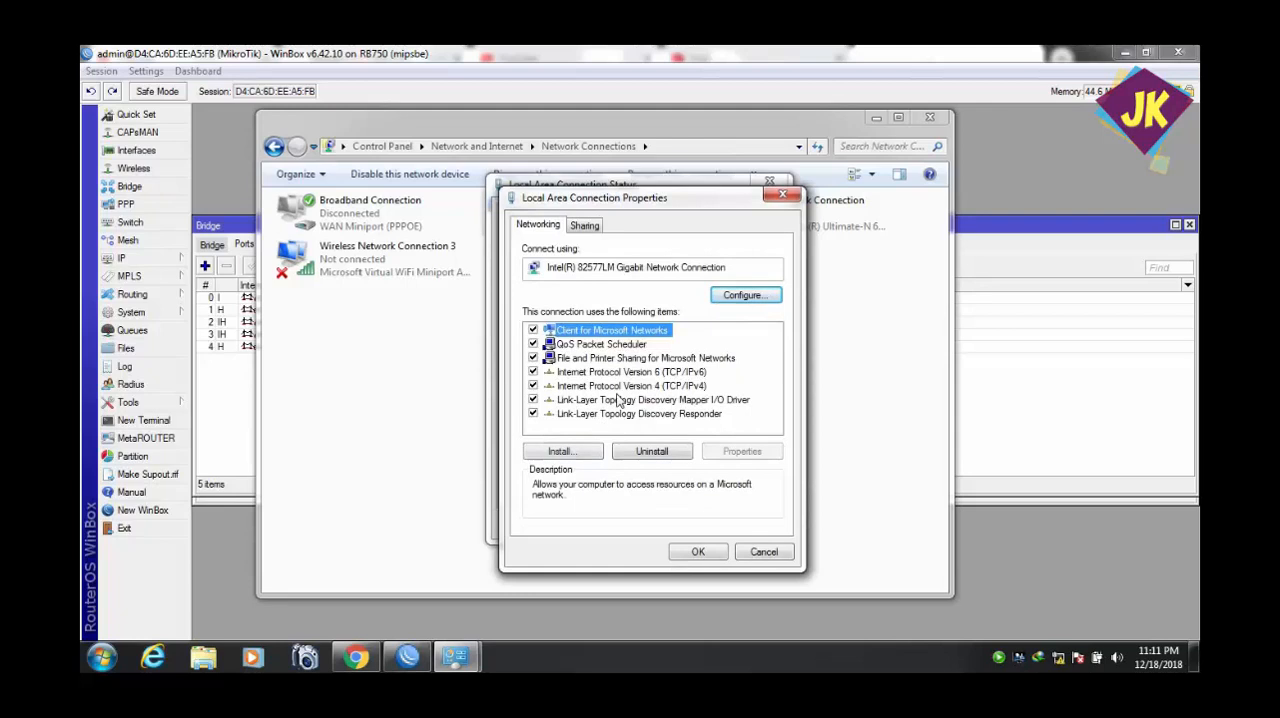
pyautogui.click(618, 399)
pyautogui.doubleClick(617, 387)
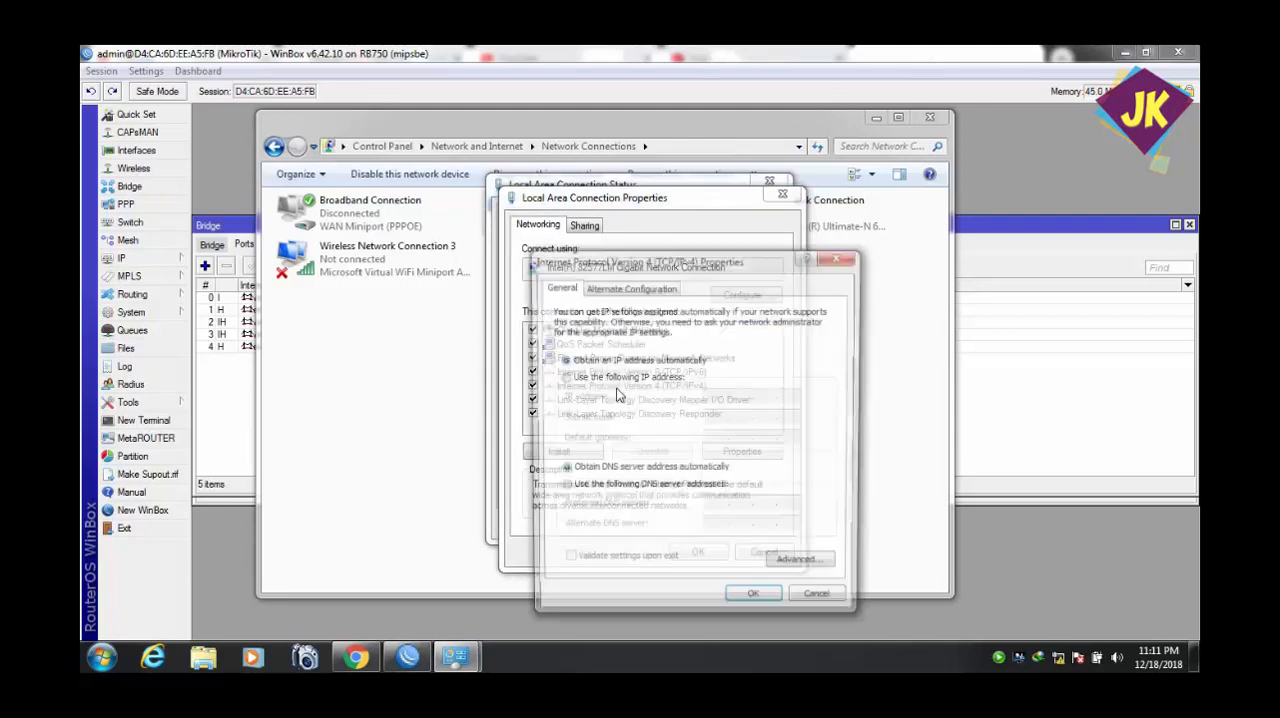
pyautogui.click(850, 258)
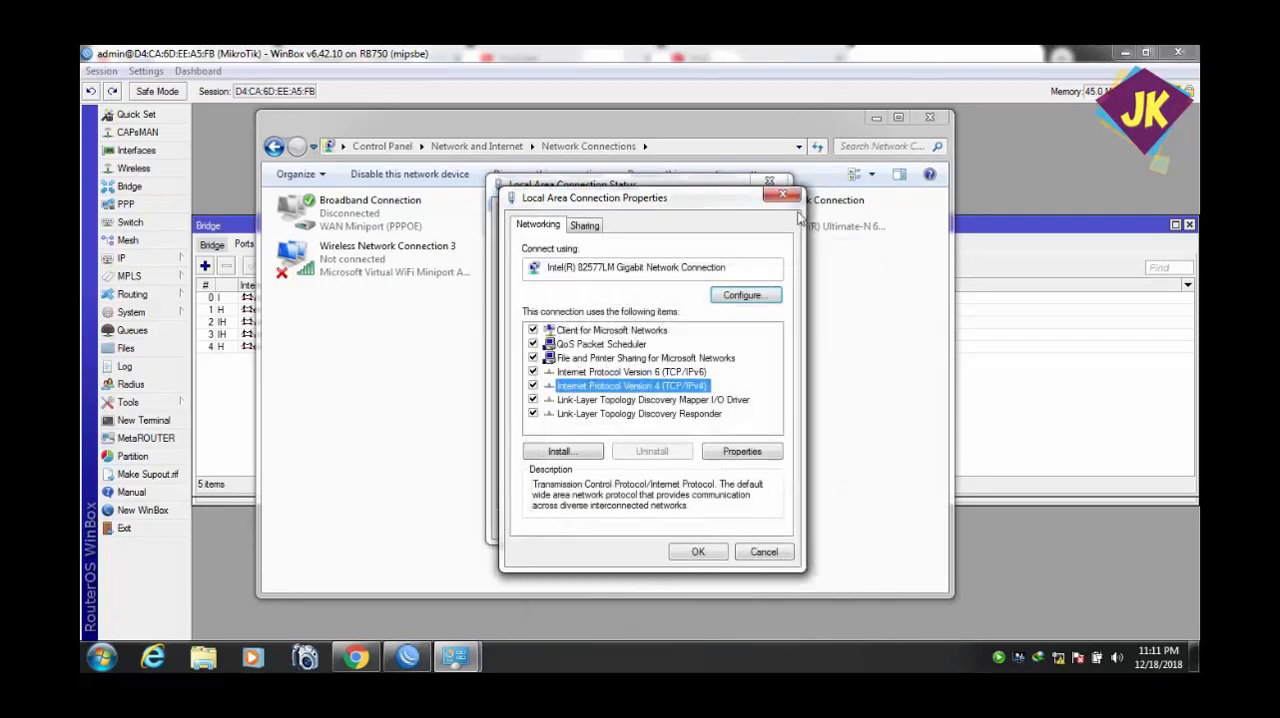
pyautogui.click(784, 193)
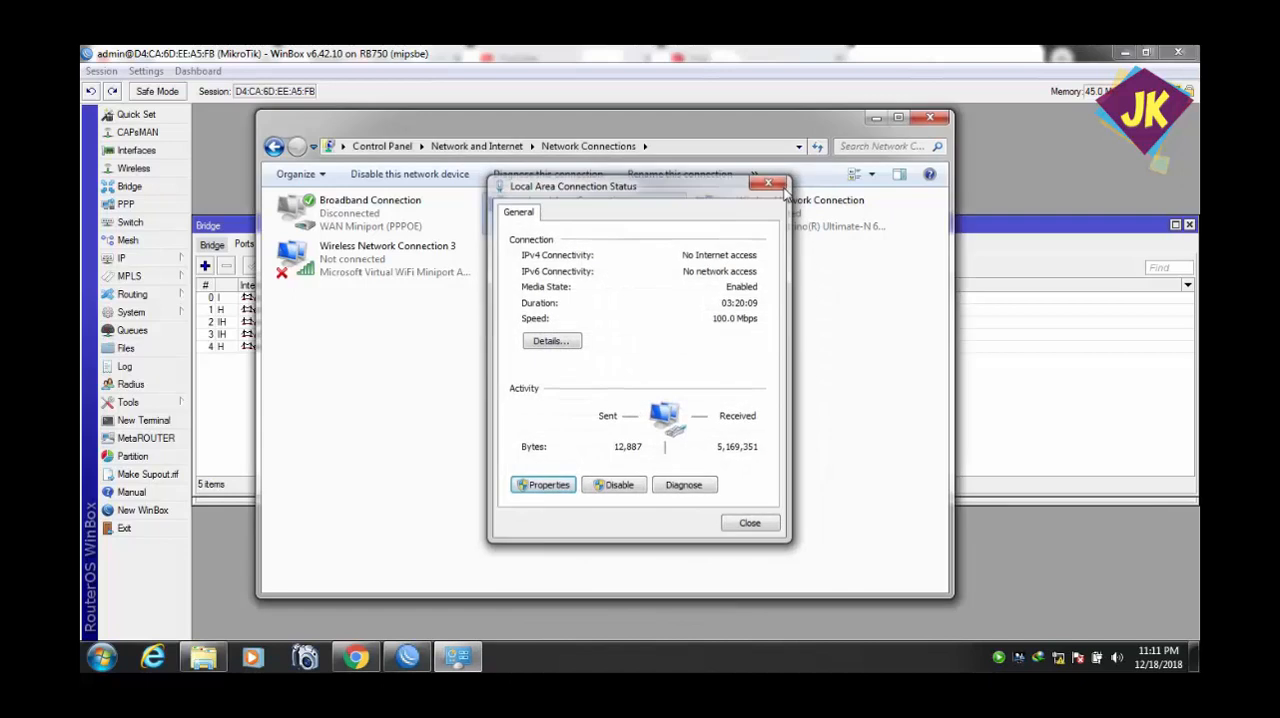
pyautogui.click(770, 182)
pyautogui.click(938, 118)
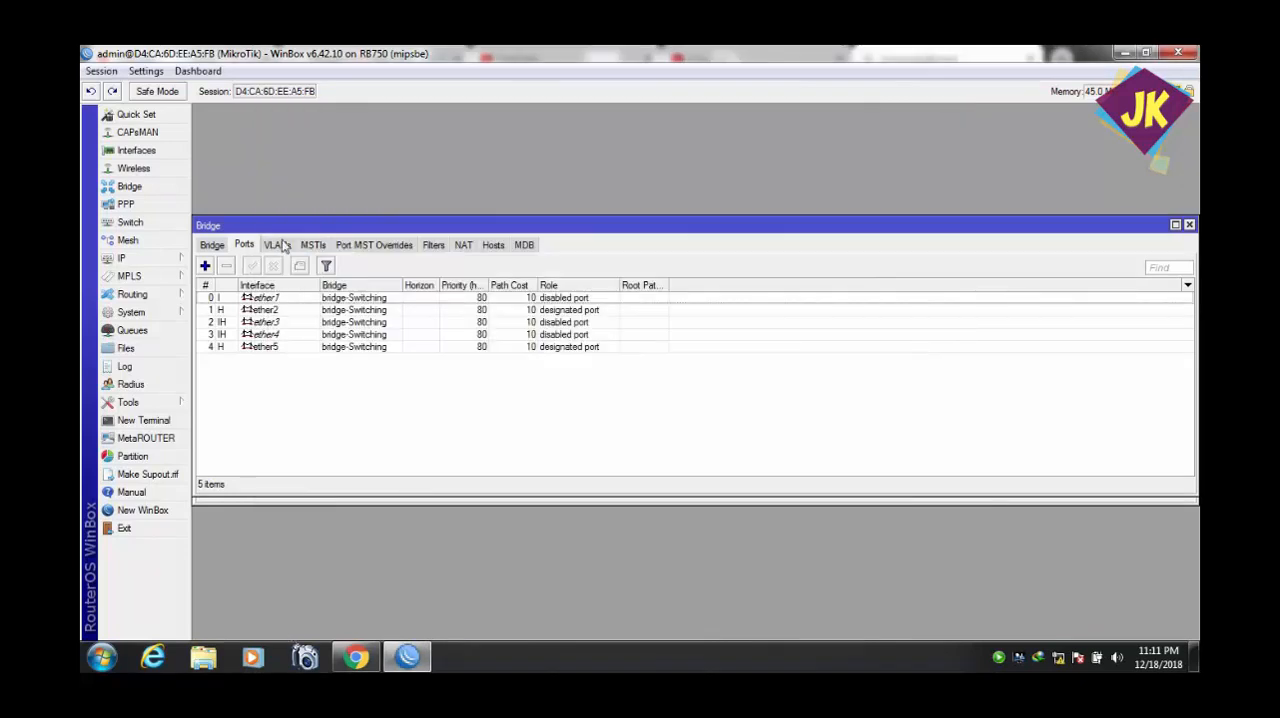
# Arrange the Interface List above the Bridge window so the interfaces and bridge ports can be viewed together.
pyautogui.moveTo(285, 234); pyautogui.dragTo(291, 396)
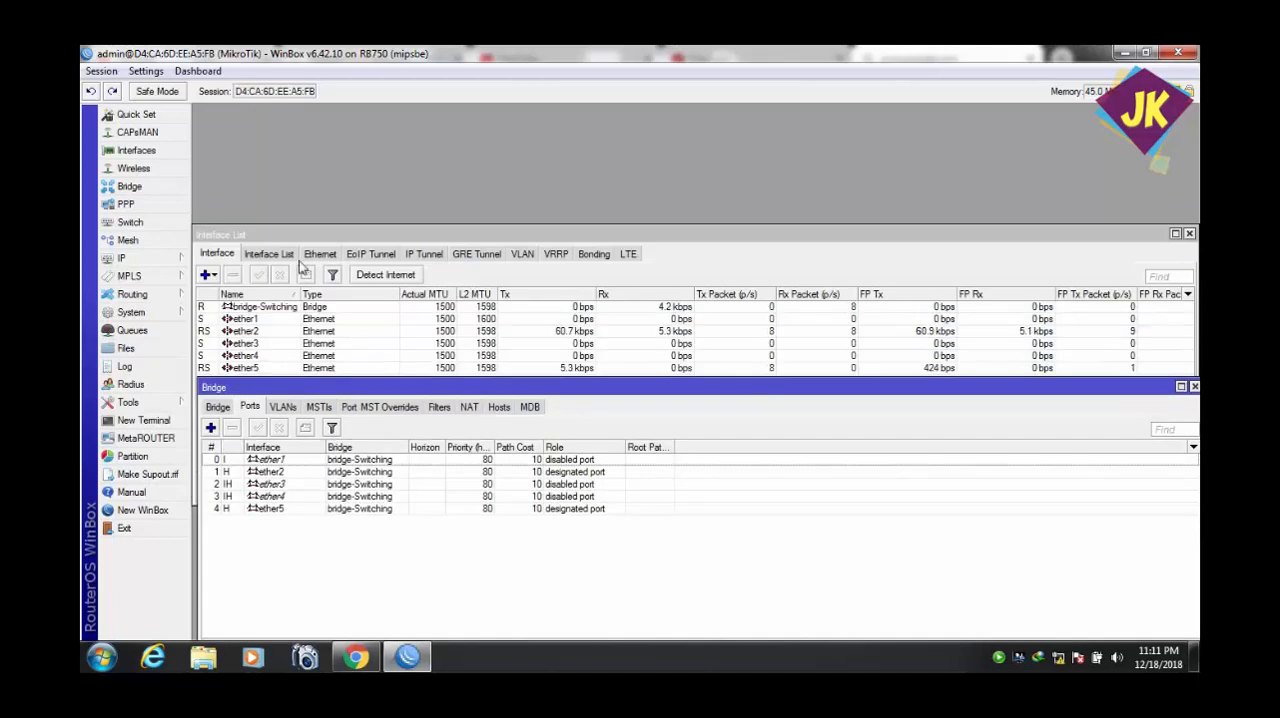
pyautogui.moveTo(302, 236); pyautogui.dragTo(300, 137)
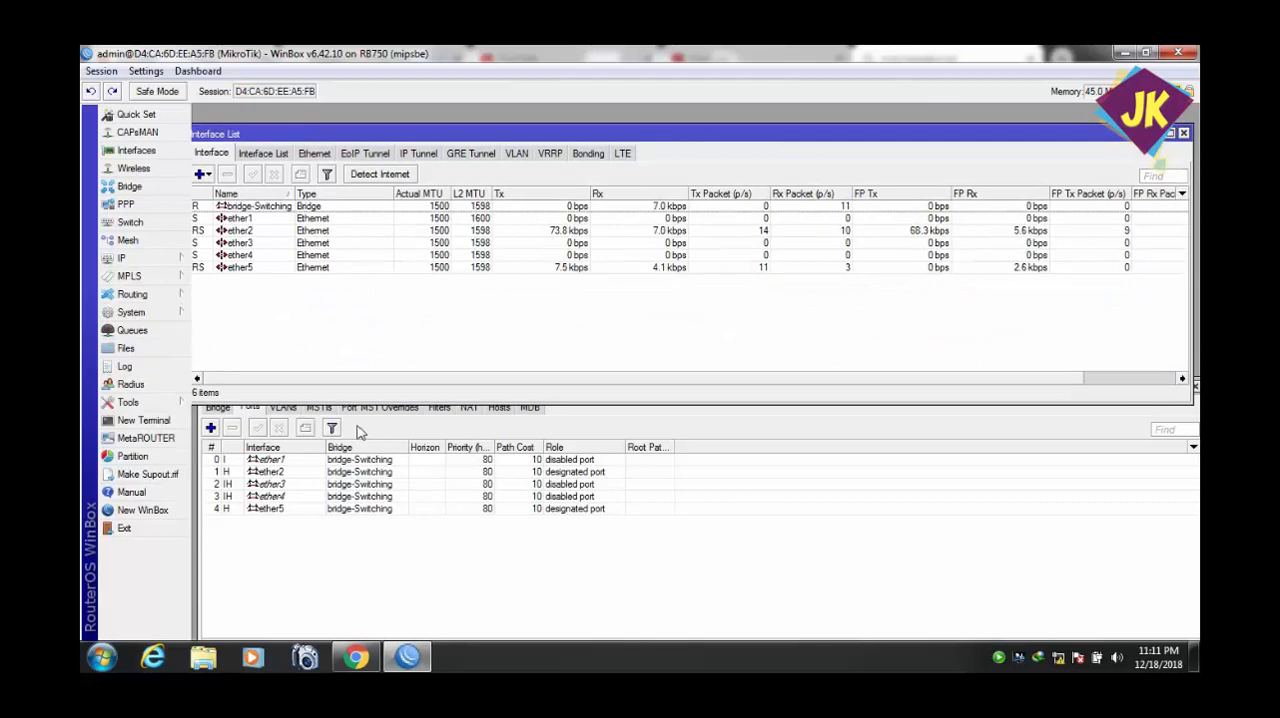
pyautogui.click(358, 656)
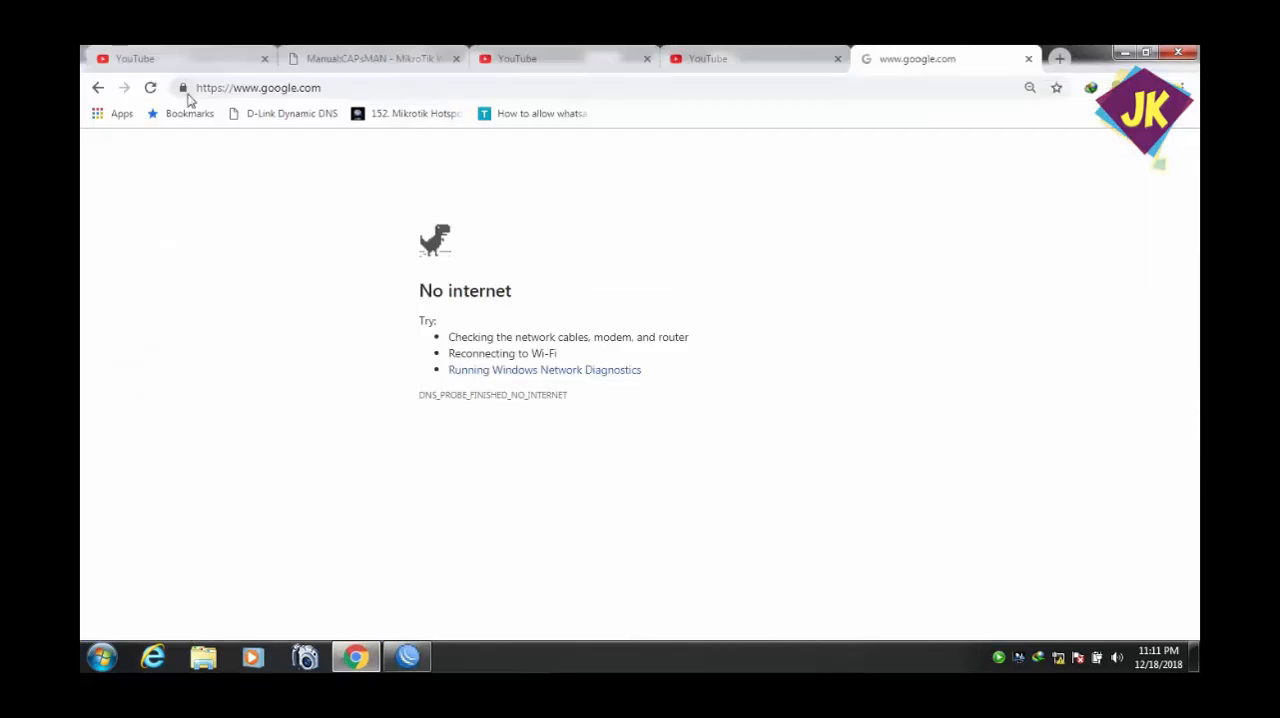
pyautogui.click(150, 88)
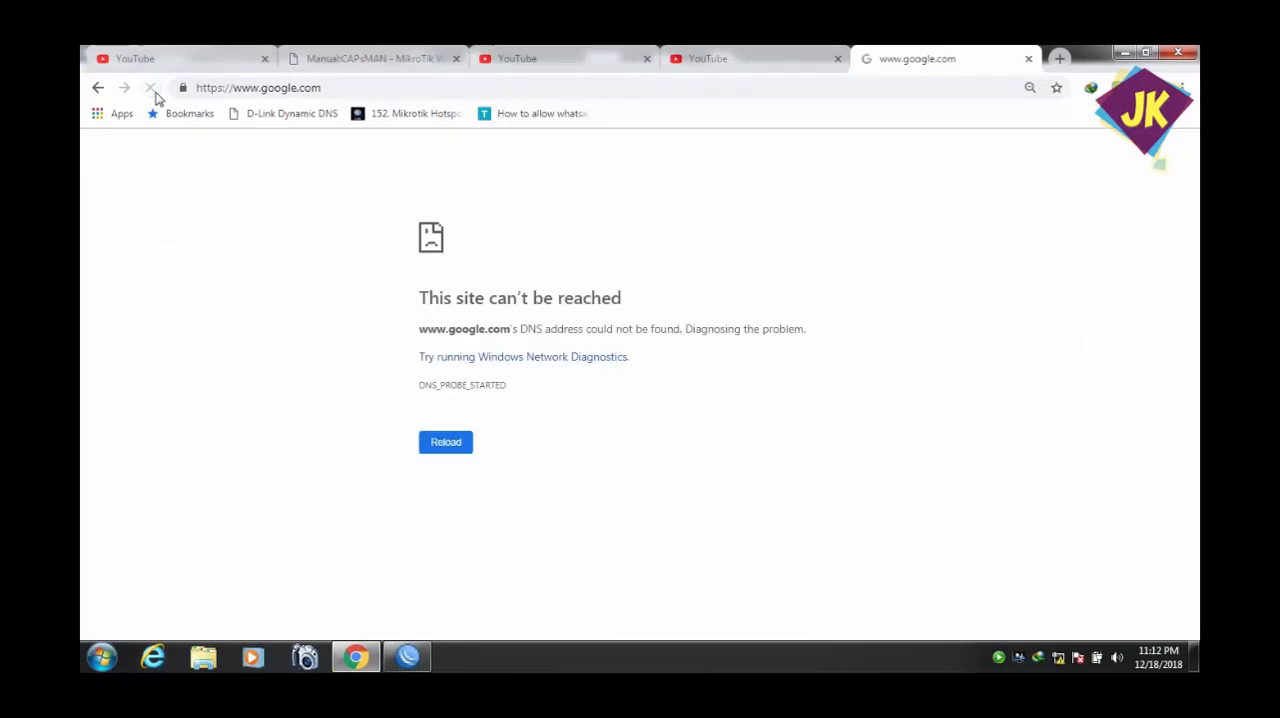
pyautogui.click(155, 93)
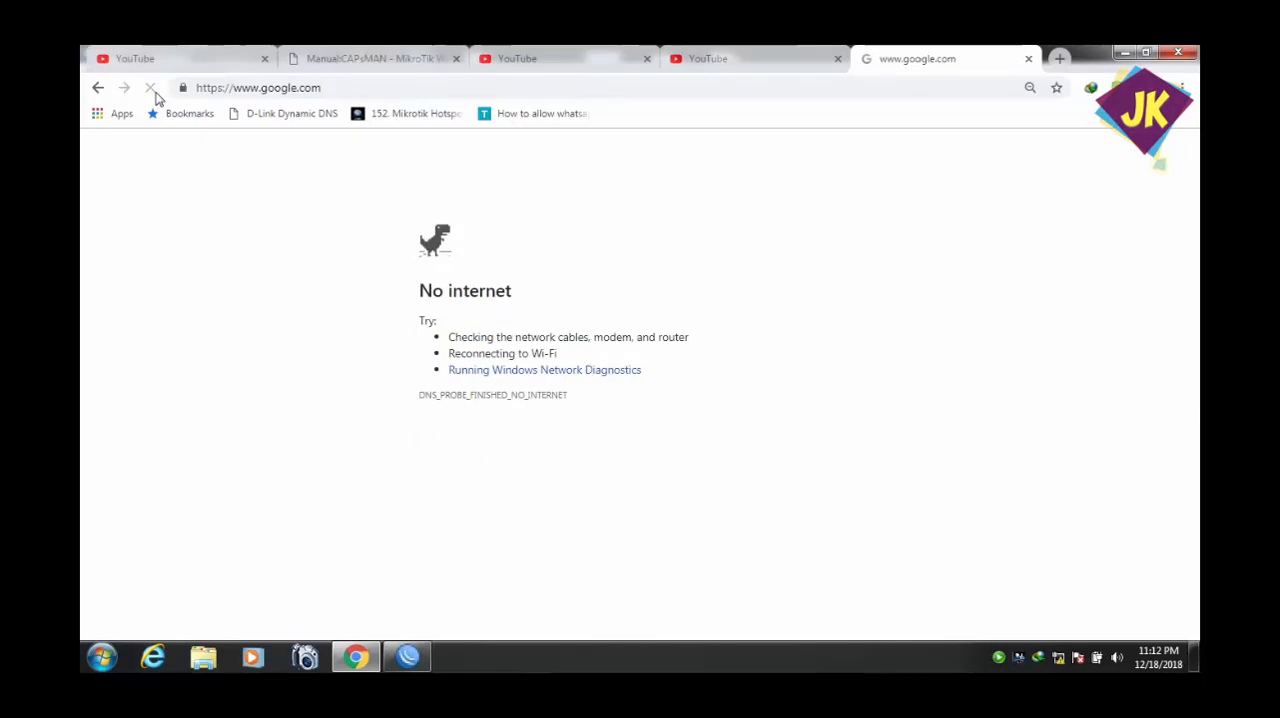
pyautogui.click(155, 93)
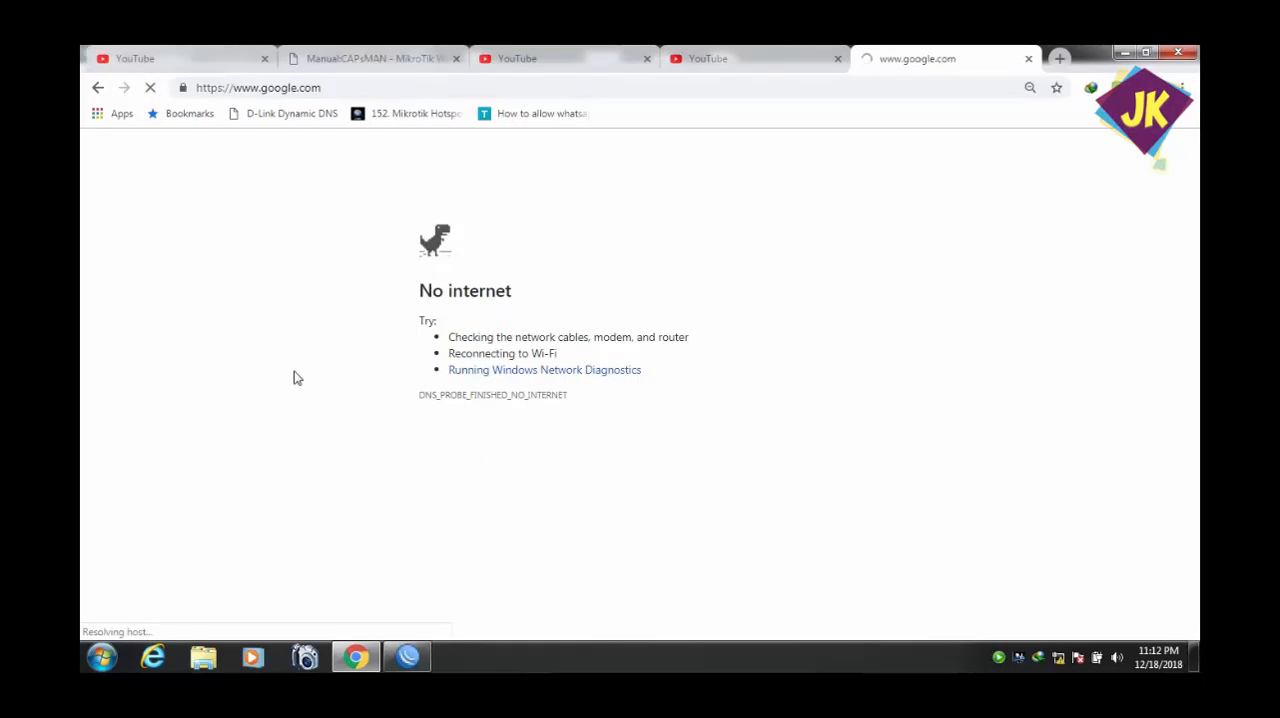
# Return to WinBox, review the ether5 bridge port settings, and place the Bridge window directly below the interface rows.
pyautogui.click(416, 656)
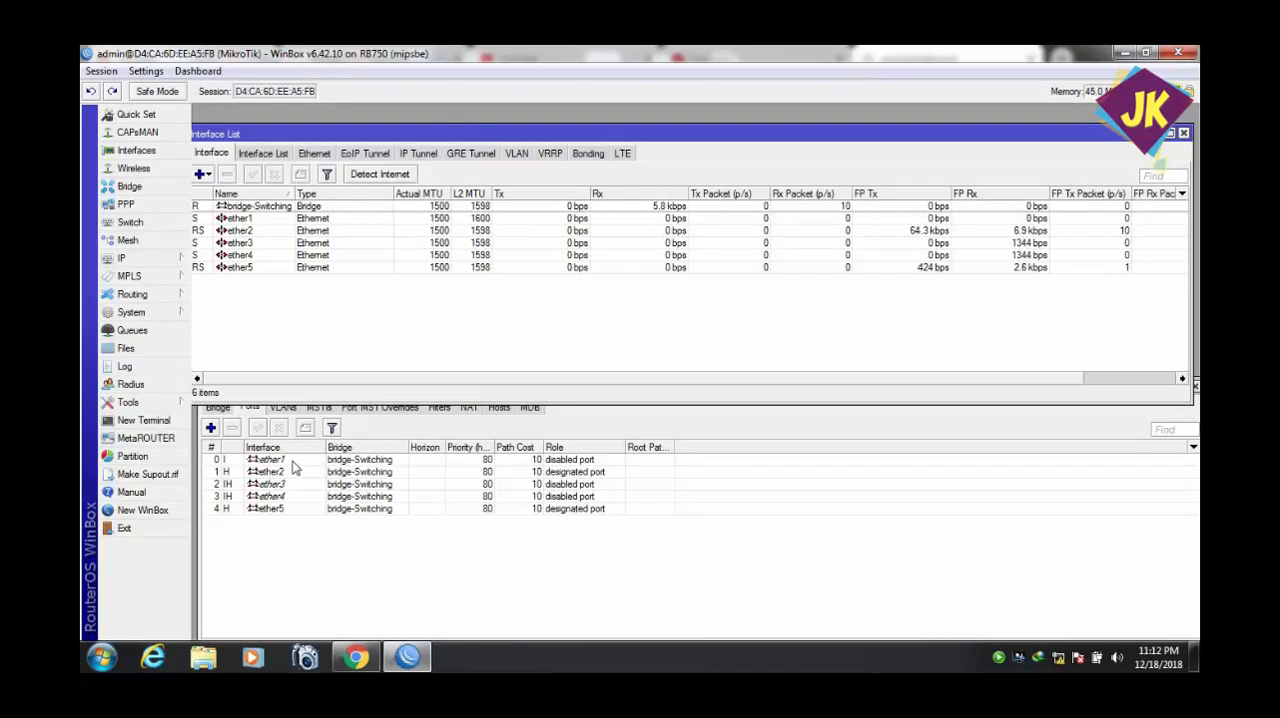
pyautogui.doubleClick(288, 510)
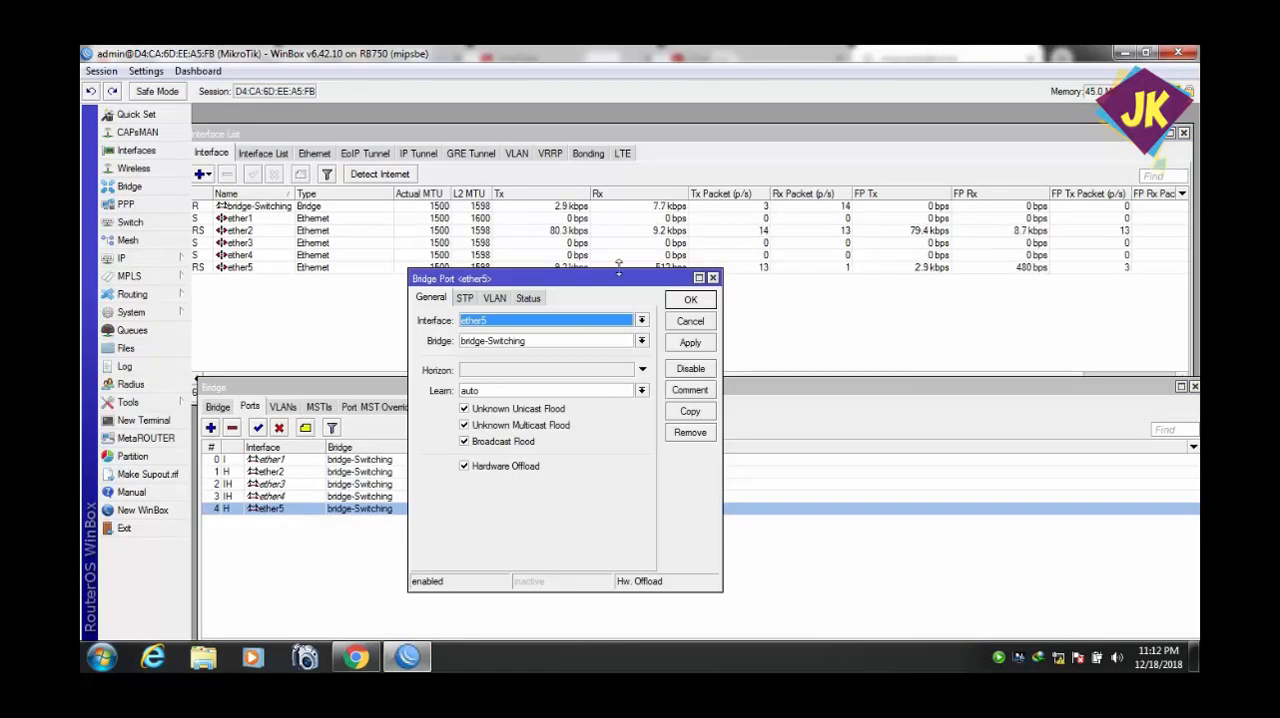
pyautogui.moveTo(620, 287); pyautogui.dragTo(599, 379)
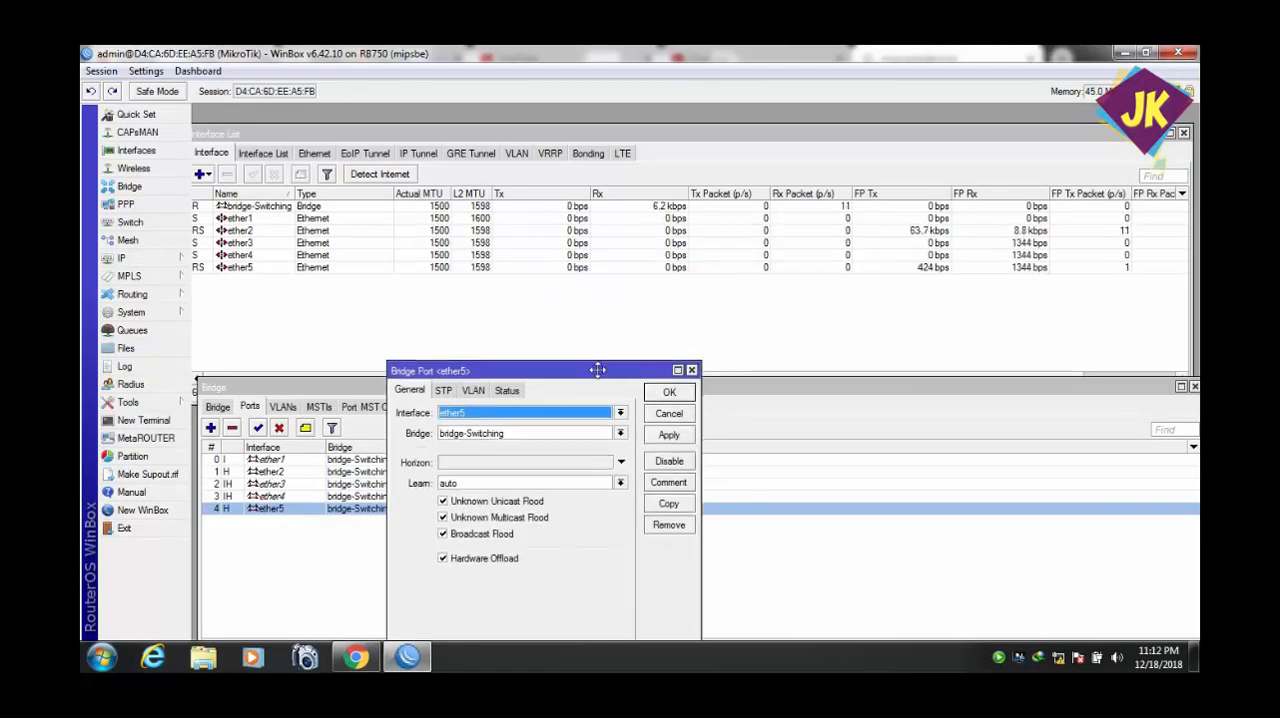
pyautogui.click(670, 391)
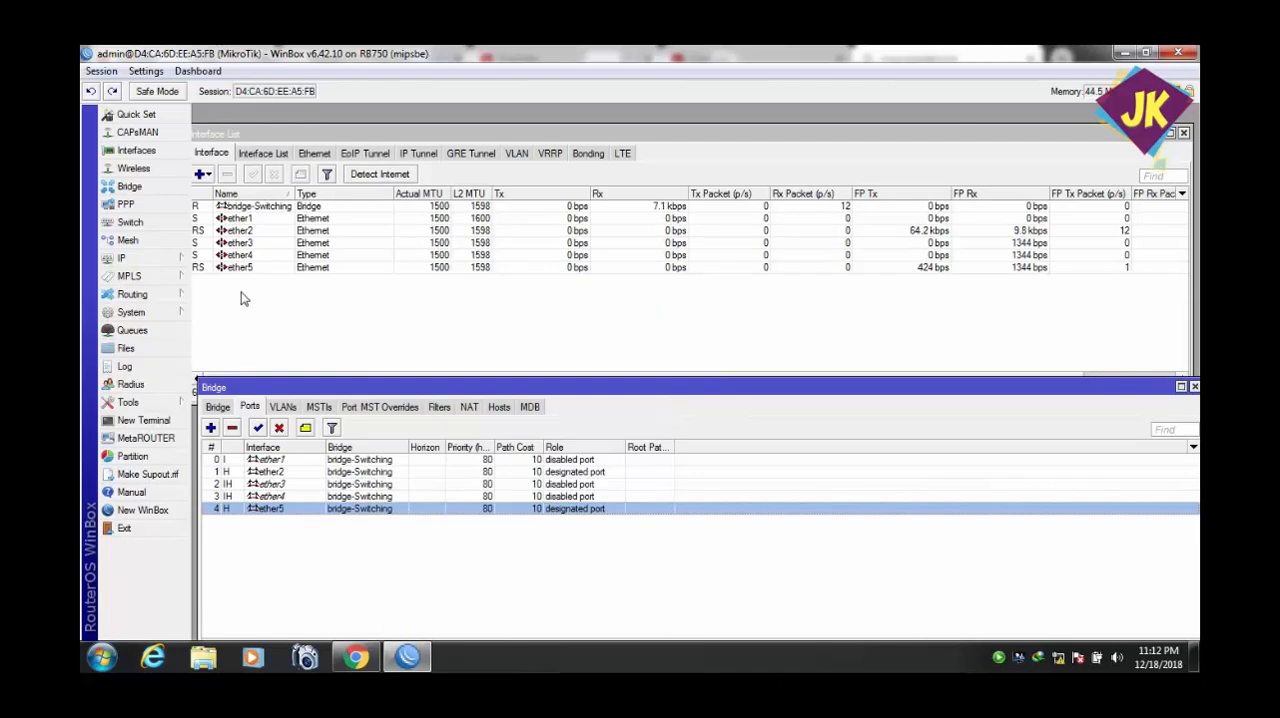
pyautogui.moveTo(243, 387); pyautogui.dragTo(243, 290)
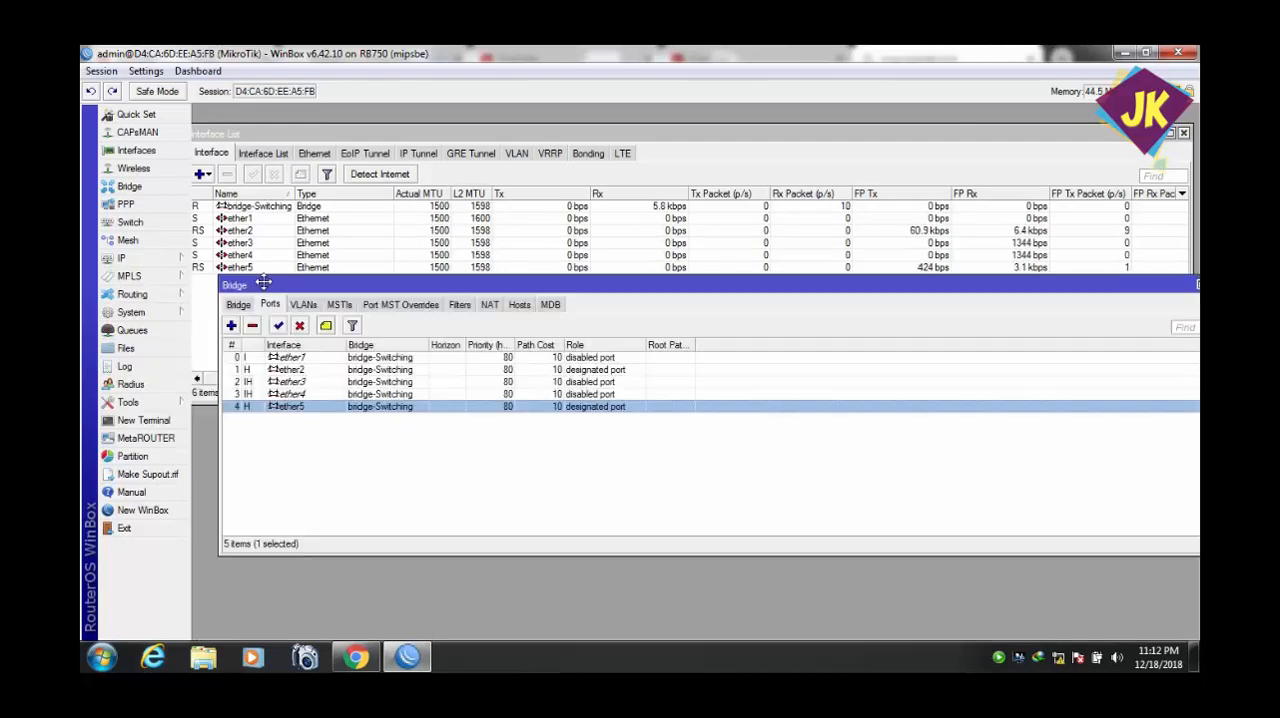
pyautogui.click(160, 312)
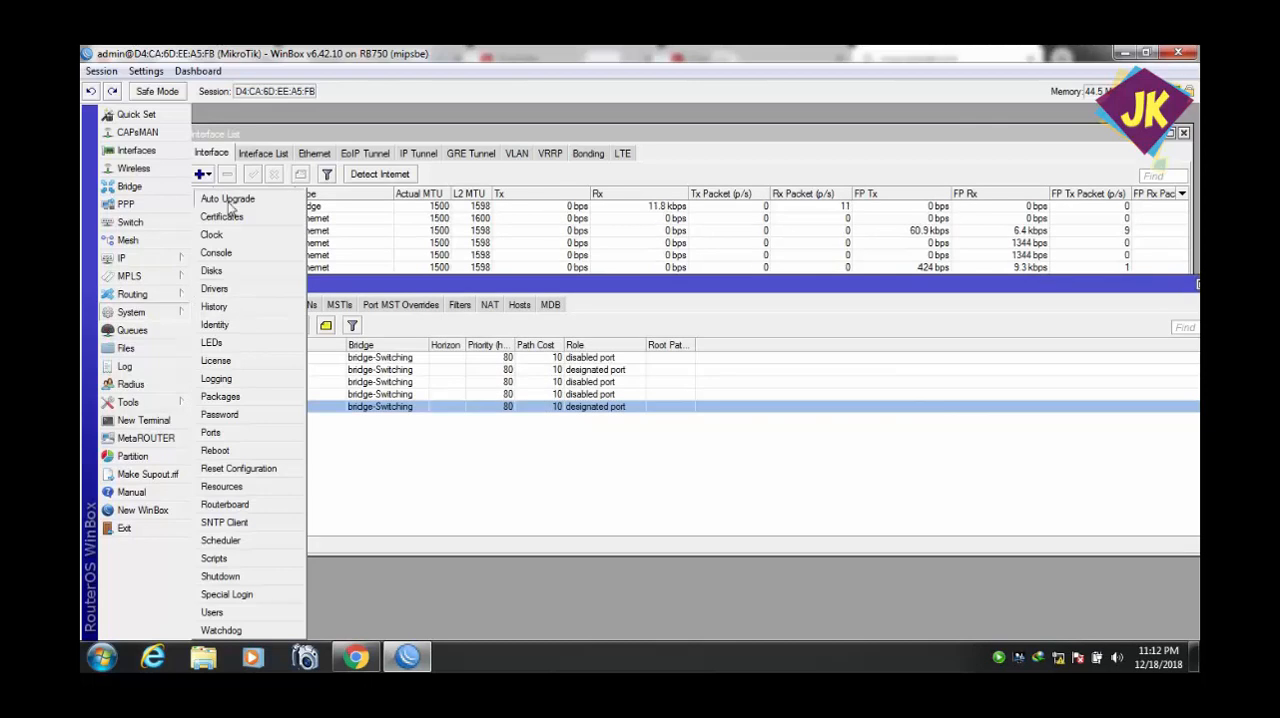
pyautogui.click(174, 257)
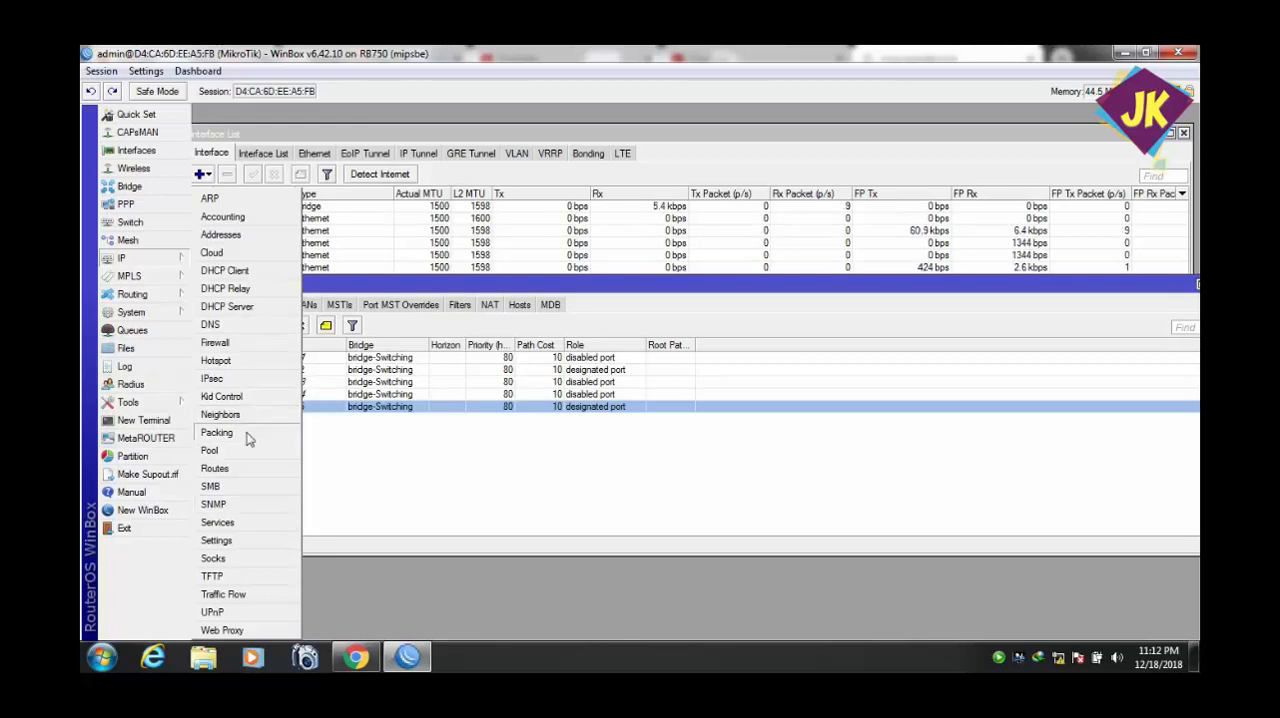
pyautogui.click(188, 312)
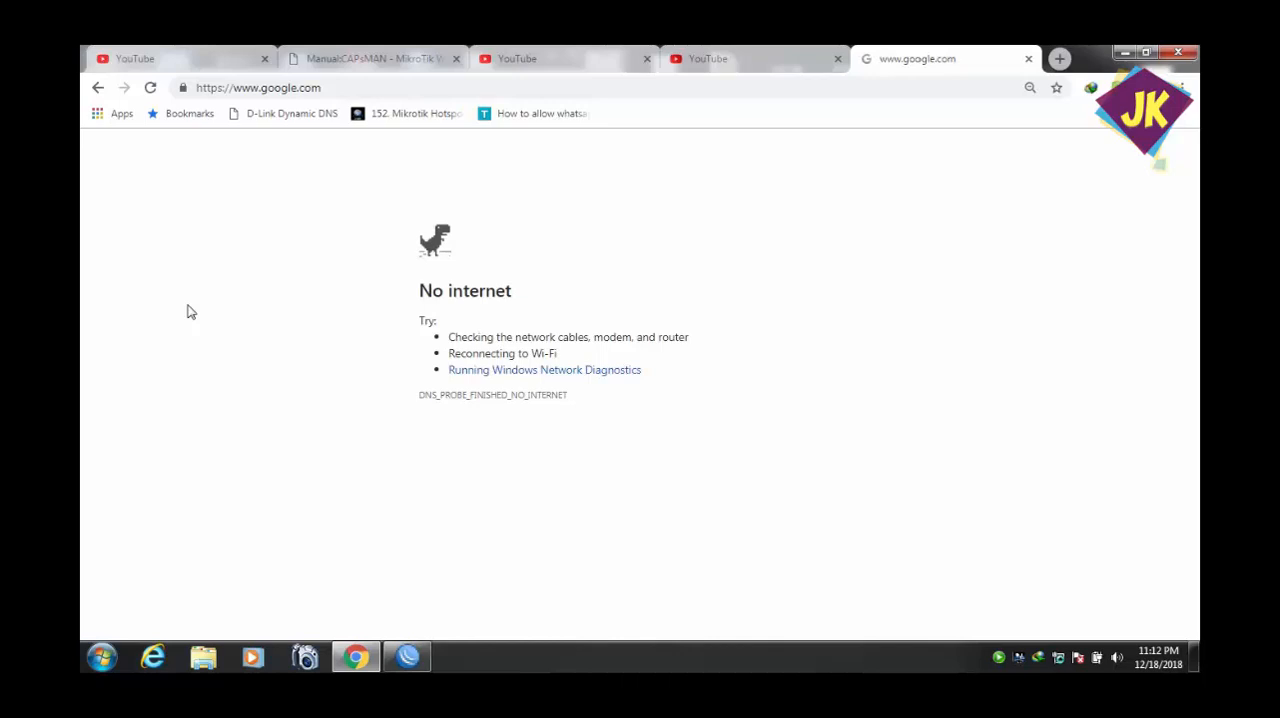
pyautogui.press('F5')
pyautogui.press('F5')
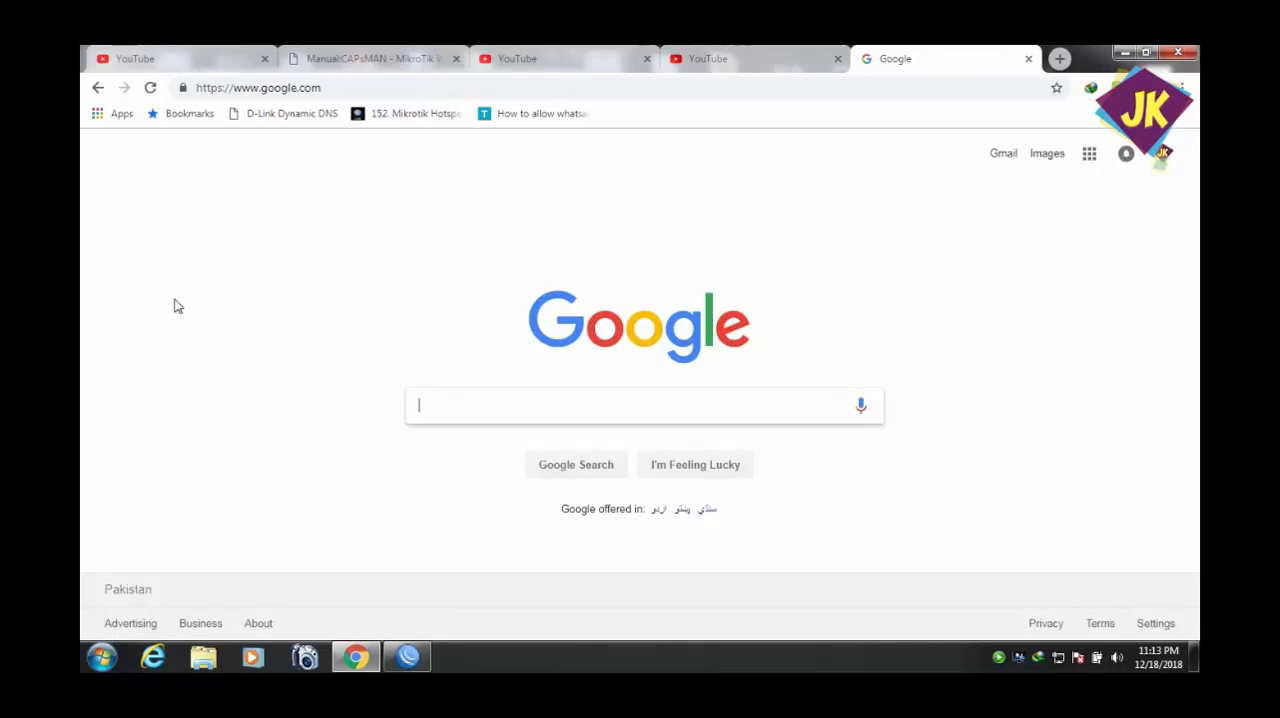
pyautogui.click(151, 89)
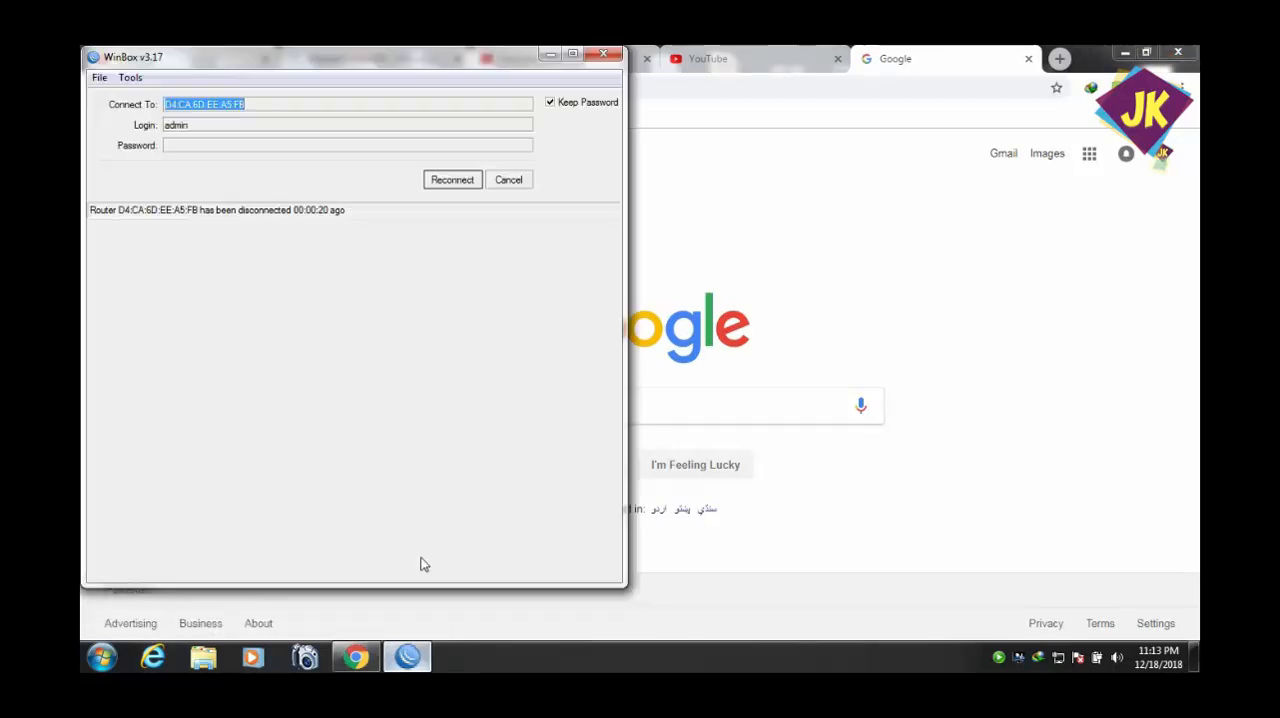
# Reconnect WinBox to the router, move the Bridge window clear of the Interface List, and select the ether5 interface.
pyautogui.click(449, 181)
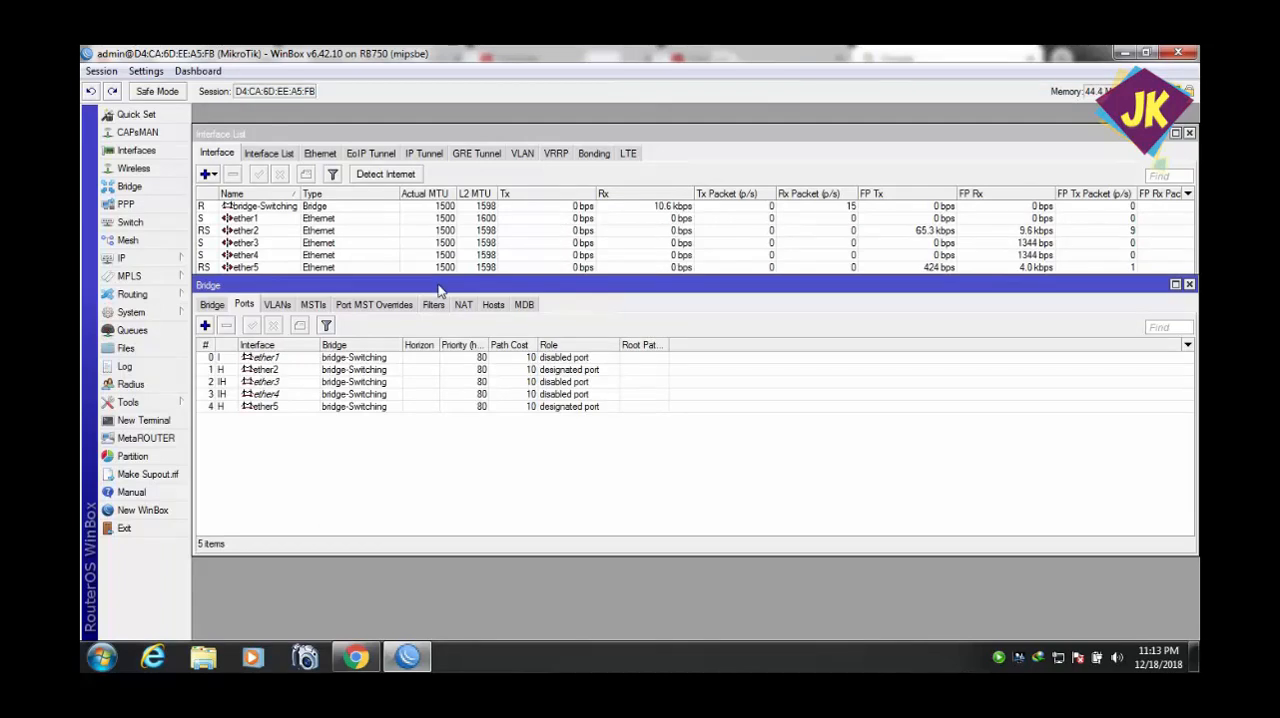
pyautogui.moveTo(438, 285); pyautogui.dragTo(440, 385)
pyautogui.click(410, 268)
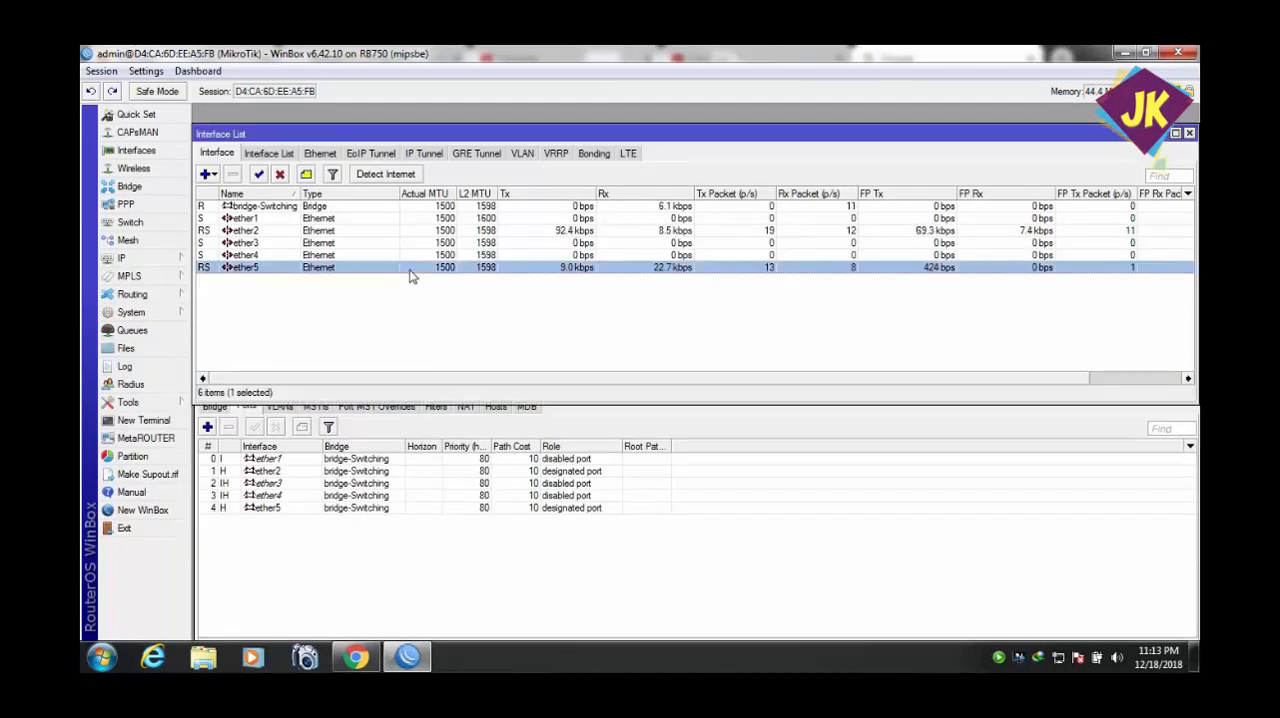
# Select the ether2 interface, and switch to Chrome to check the open YouTube and Google pages.
pyautogui.click(410, 231)
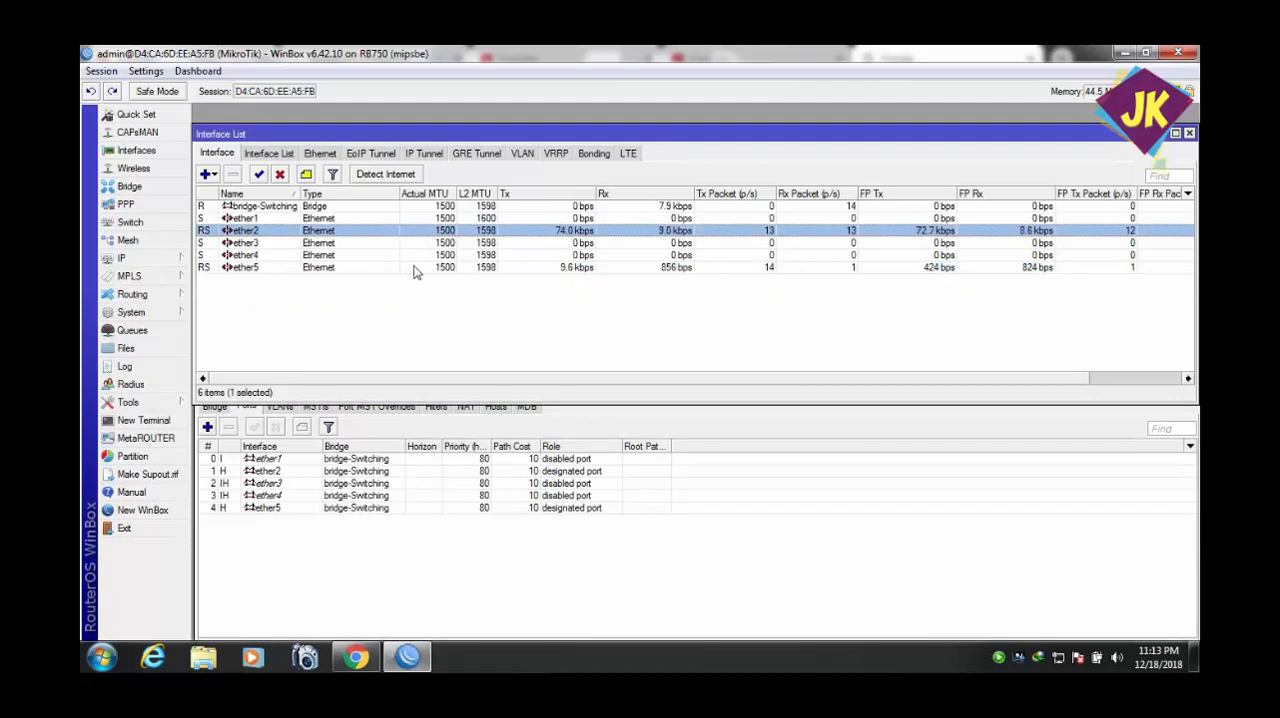
pyautogui.click(360, 660)
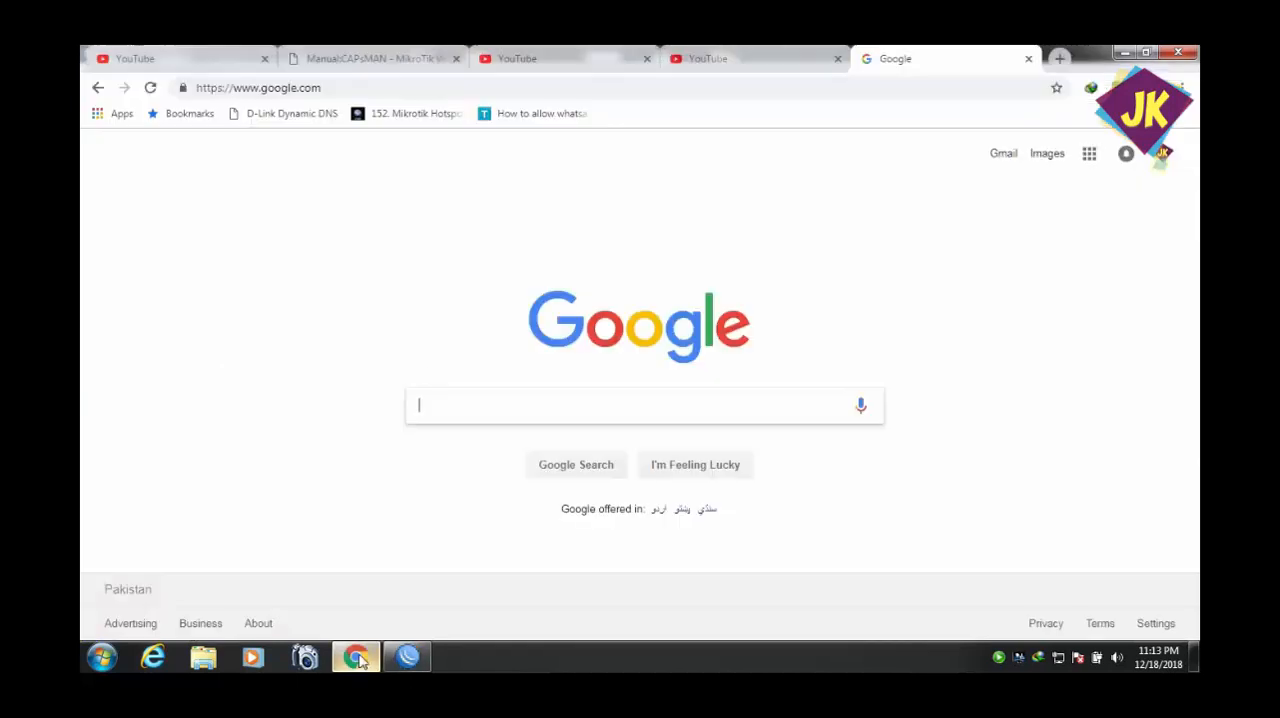
pyautogui.click(716, 58)
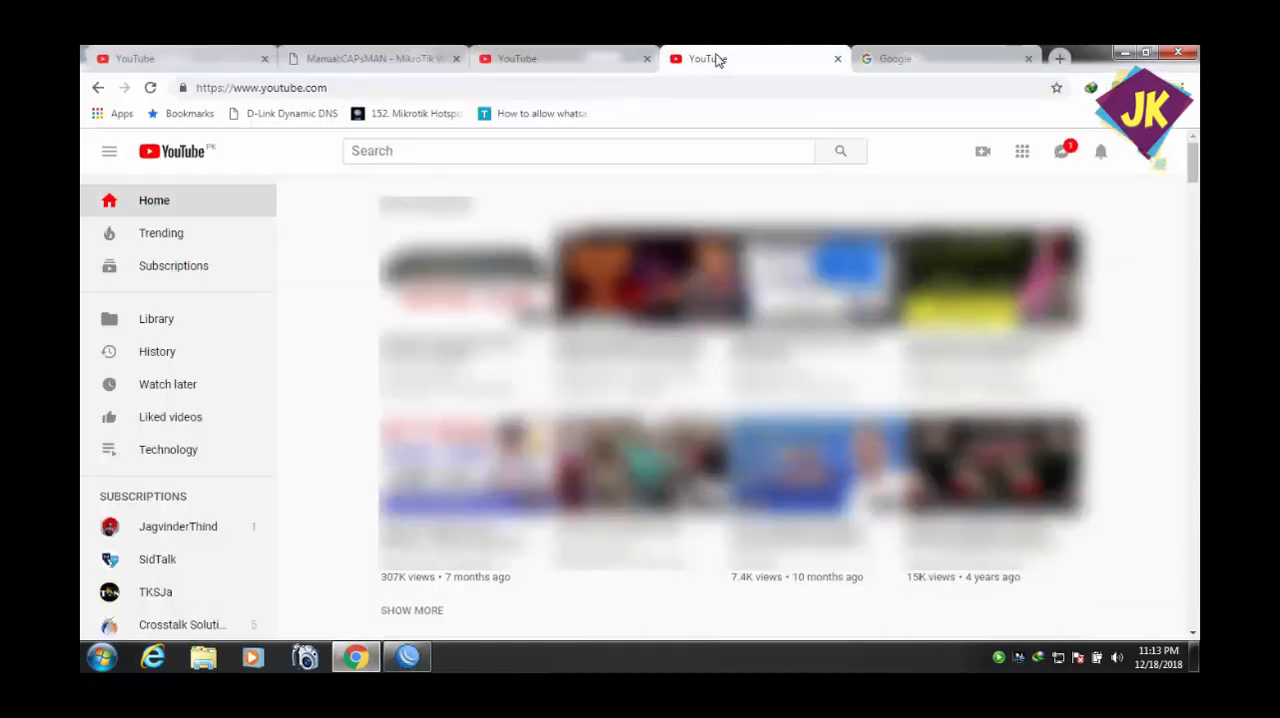
pyautogui.click(924, 64)
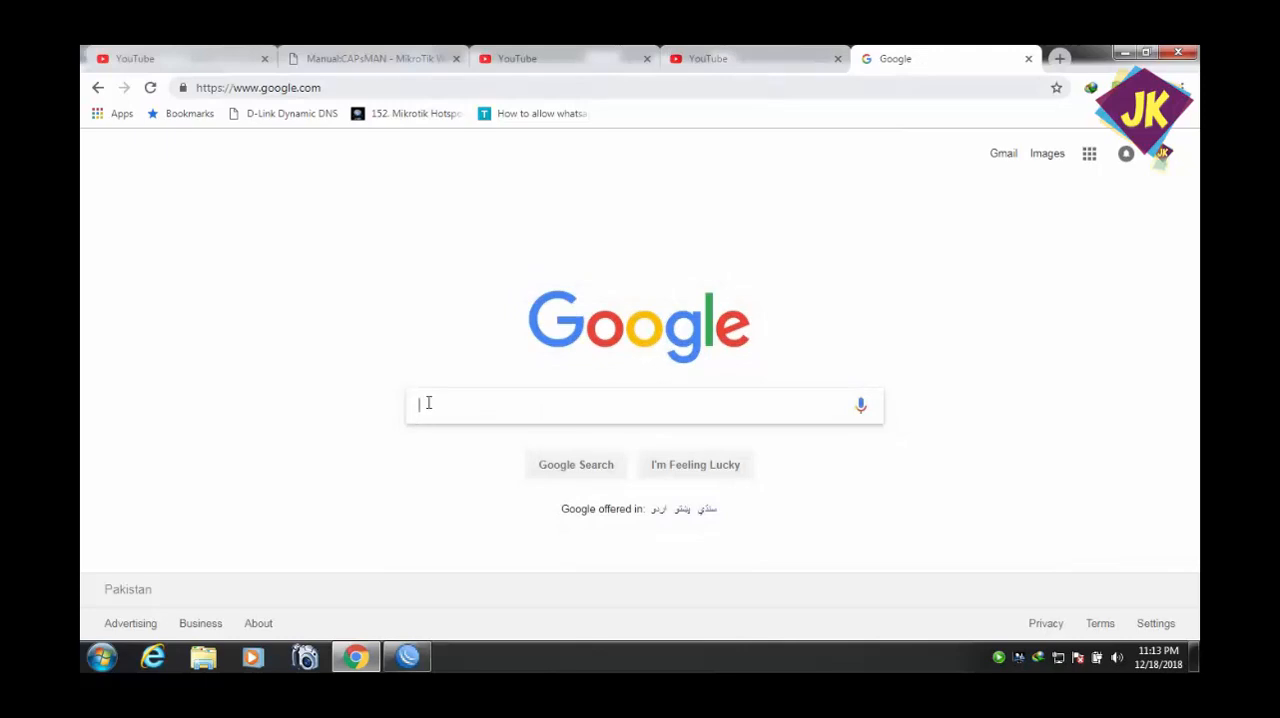
# Switch to WinBox, restore its window from full screen to a smaller size over the browser, and bring Chrome back to the front.
pyautogui.click(407, 656)
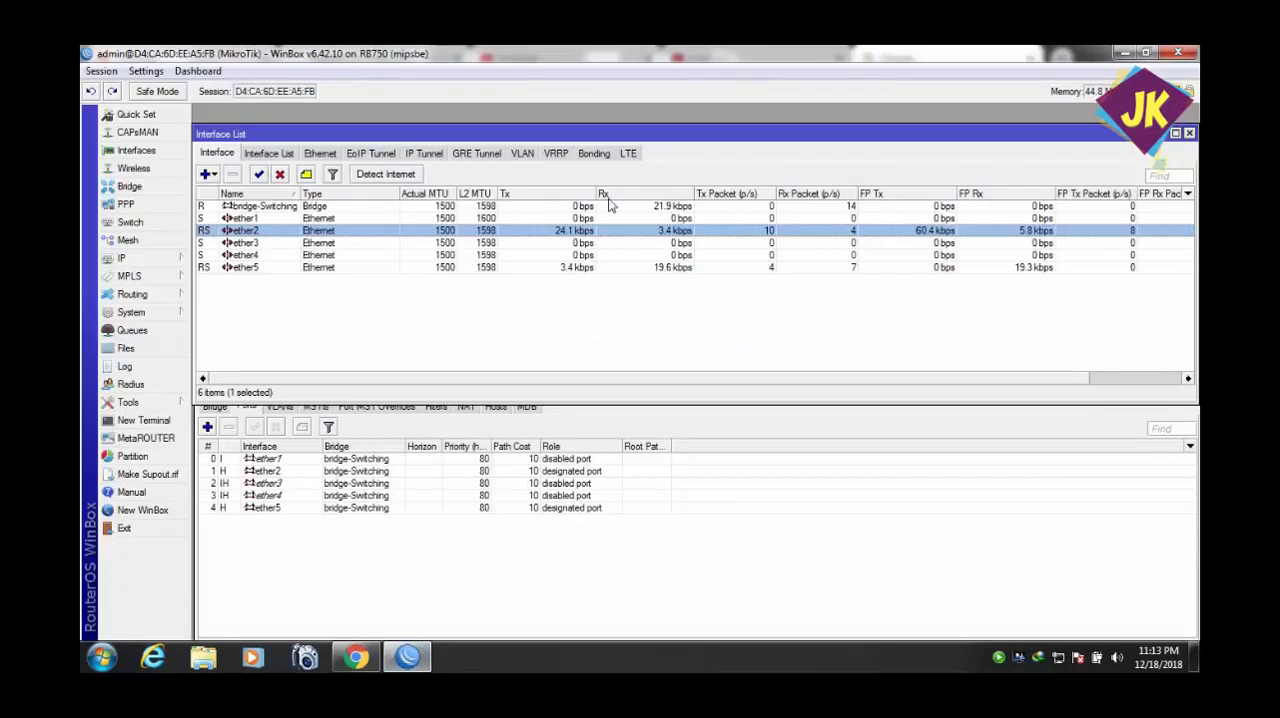
pyautogui.click(1146, 52)
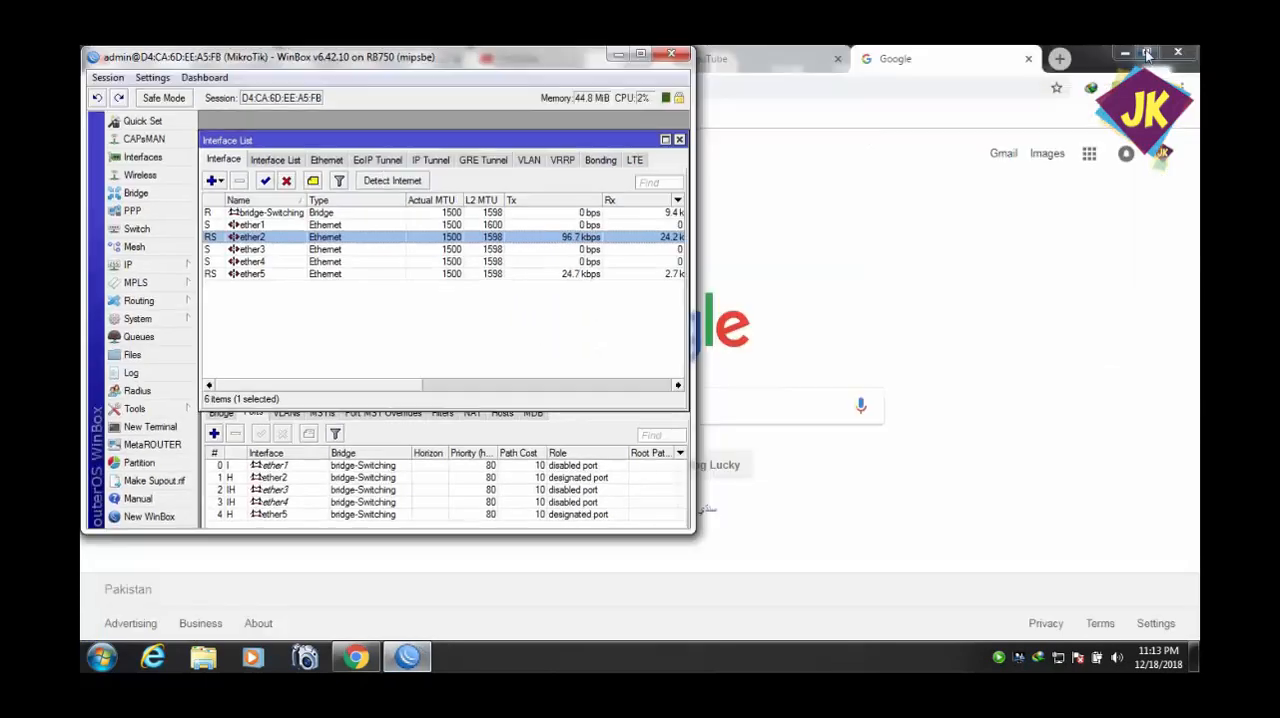
pyautogui.click(848, 89)
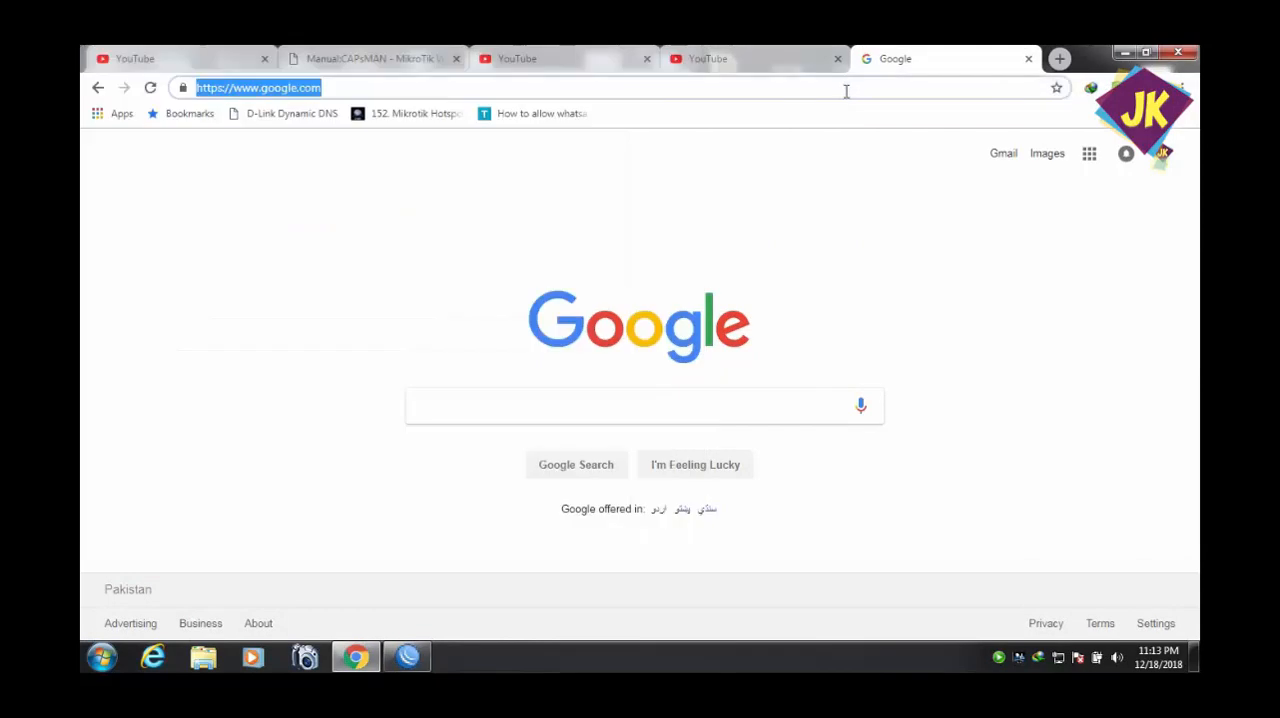
pyautogui.click(407, 656)
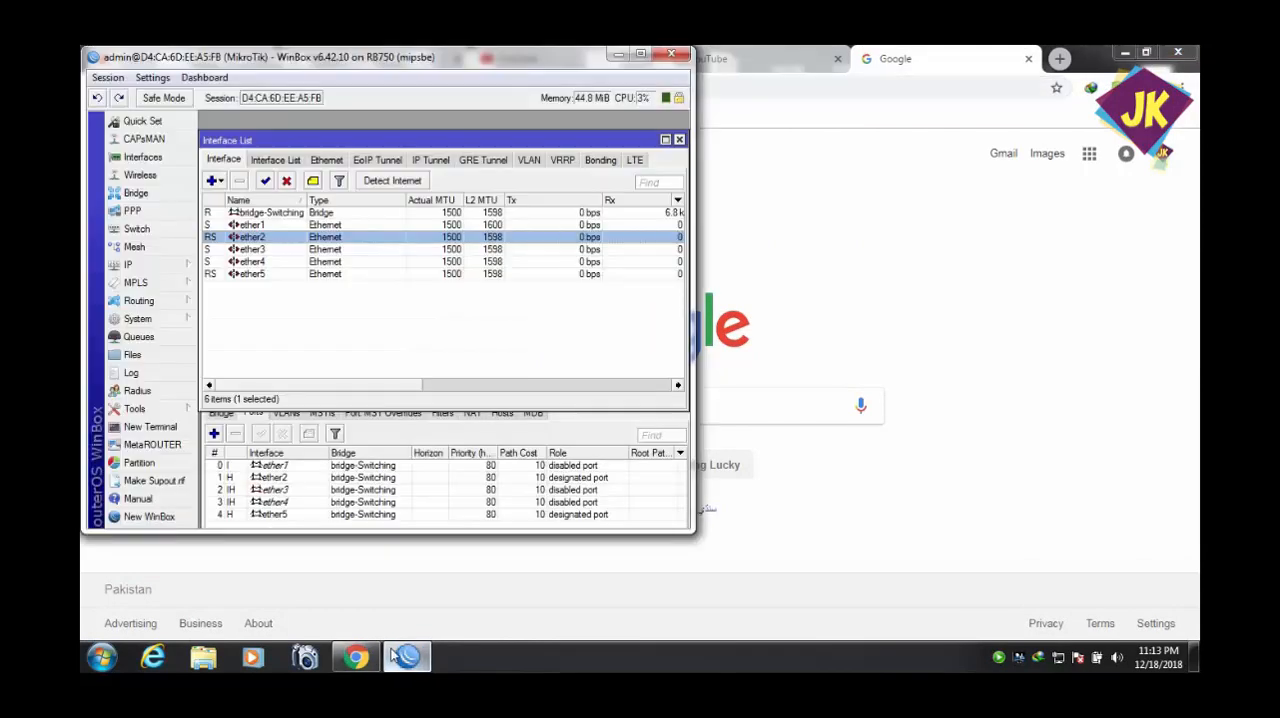
pyautogui.click(839, 83)
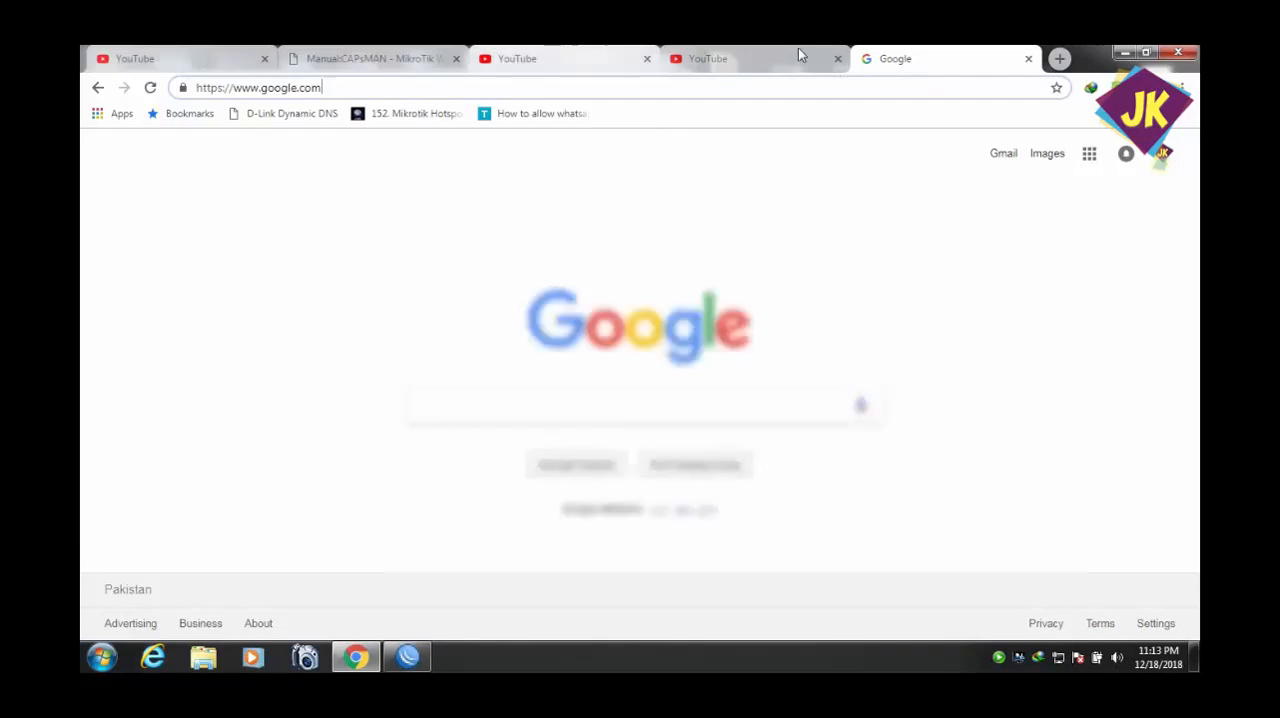
# Open the signed-in account's own channel page from the YouTube home page.
pyautogui.click(800, 58)
pyautogui.click(1146, 154)
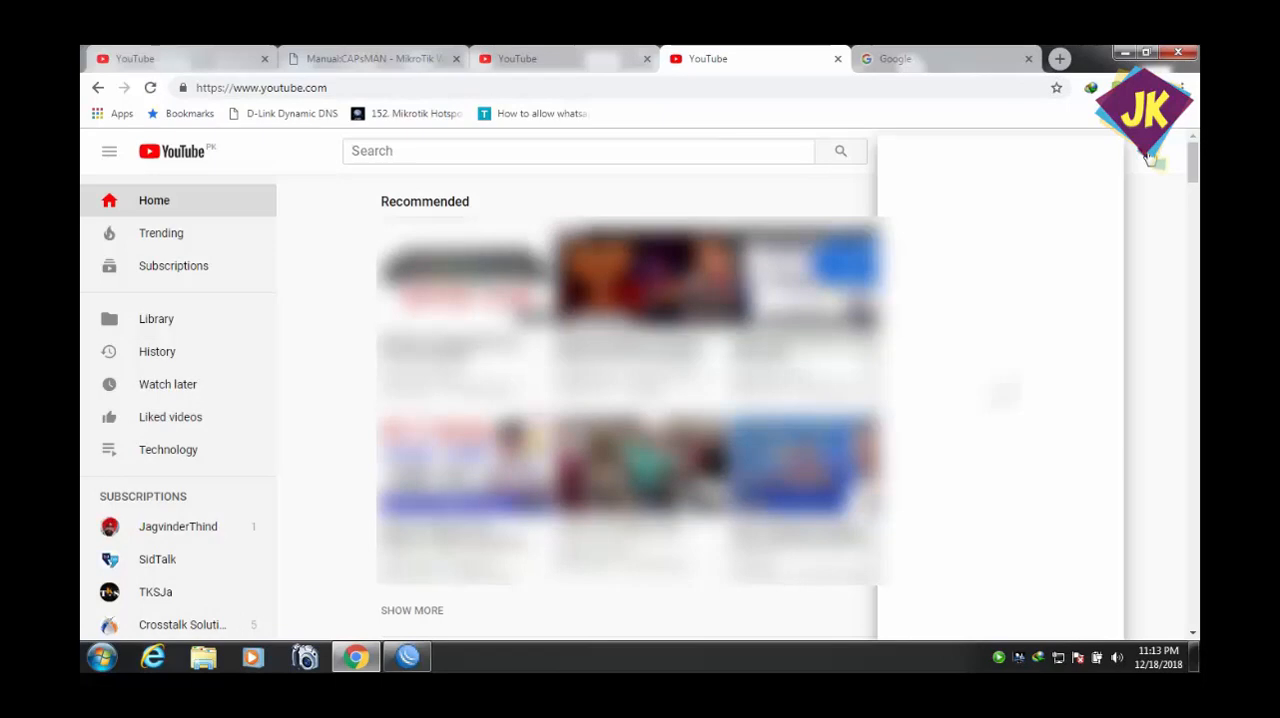
pyautogui.click(965, 215)
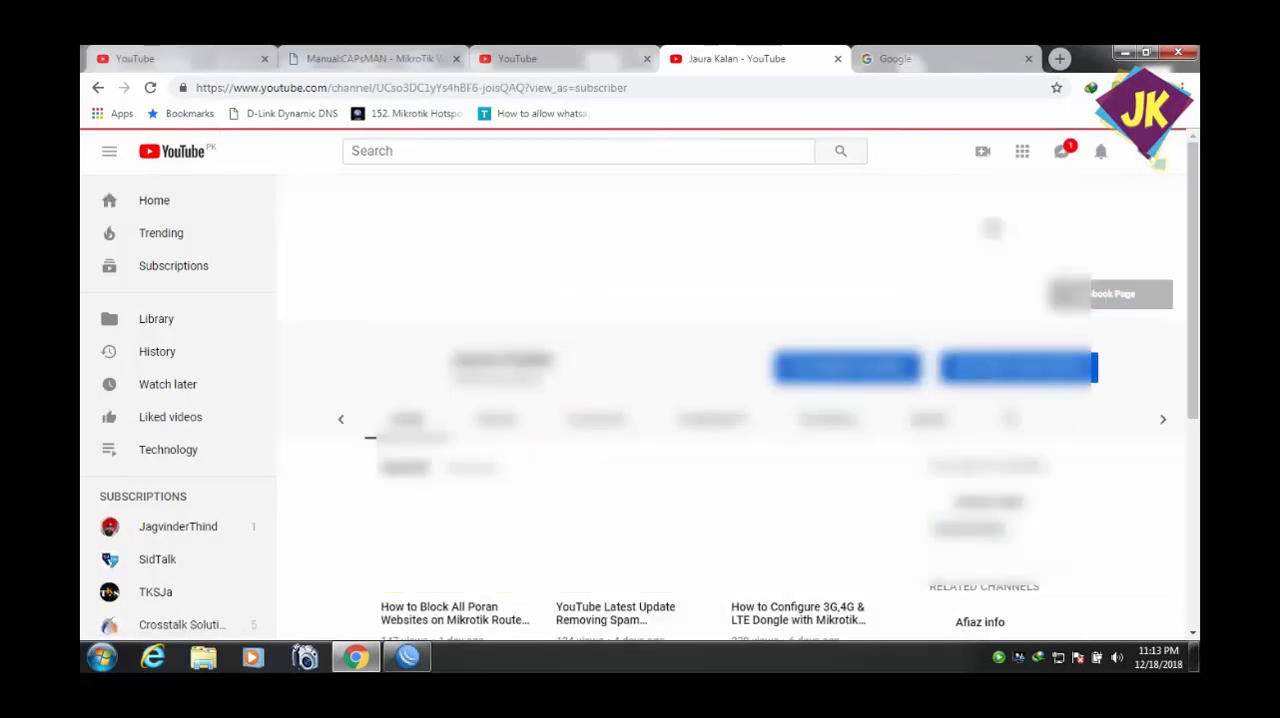
# Browse the channel's Videos, Playlists, Community and Channels sections, and play the Wifi Tower build video from Community.
pyautogui.click(509, 425)
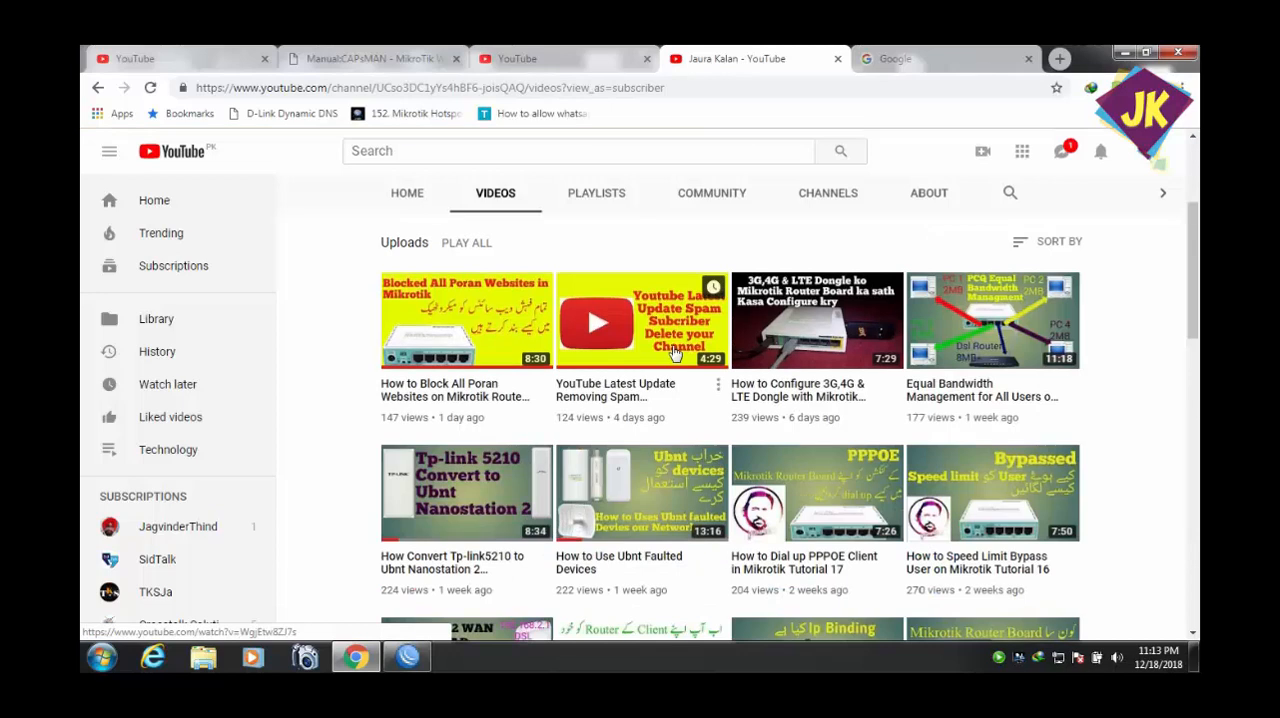
pyautogui.click(620, 199)
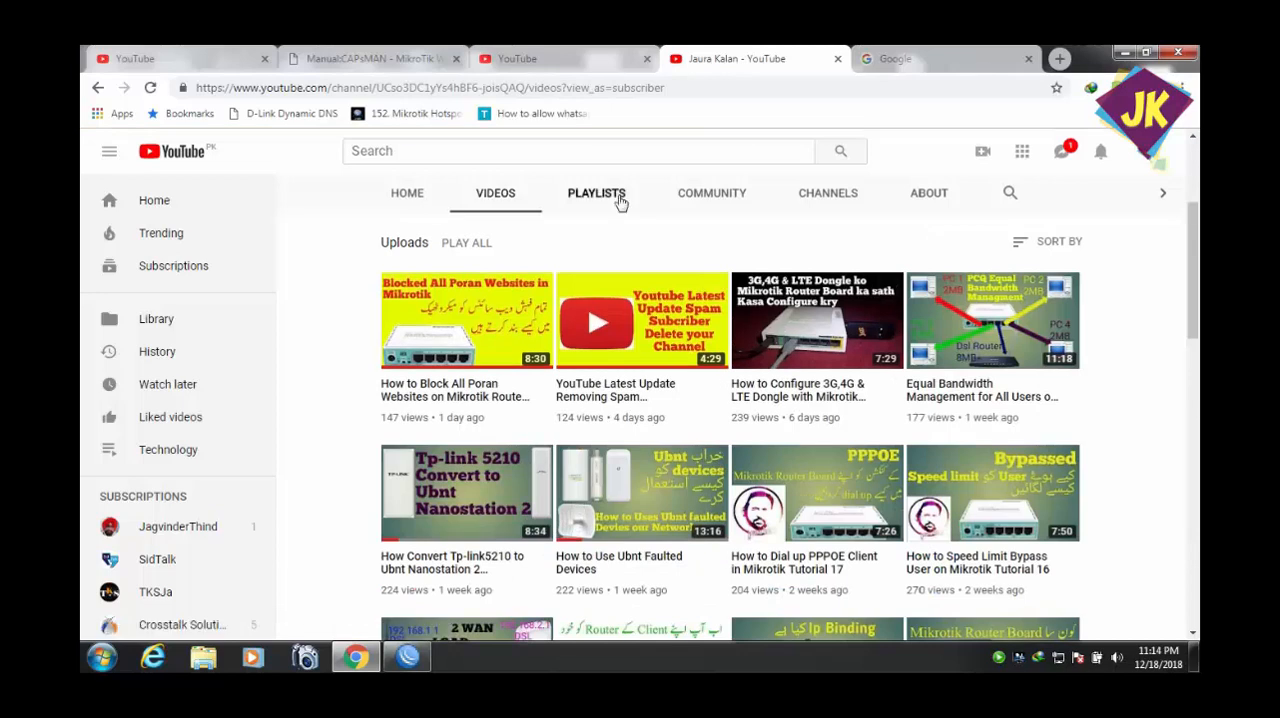
pyautogui.click(728, 199)
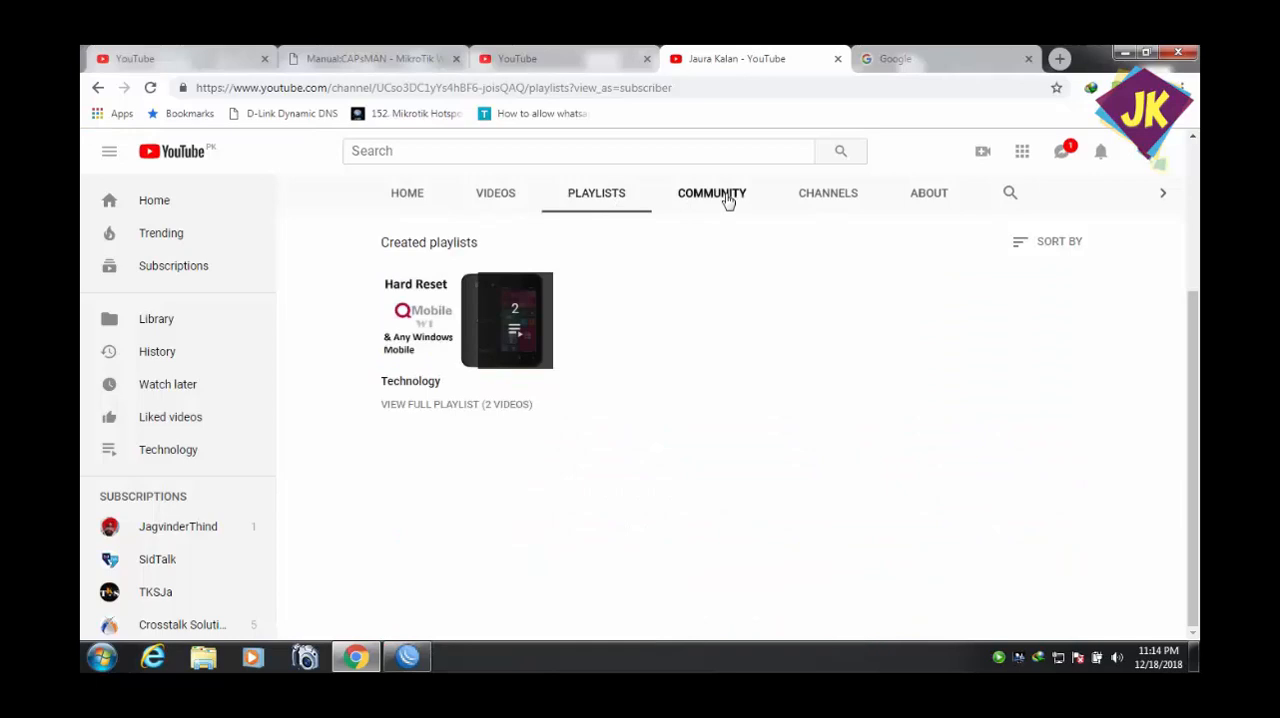
pyautogui.click(828, 195)
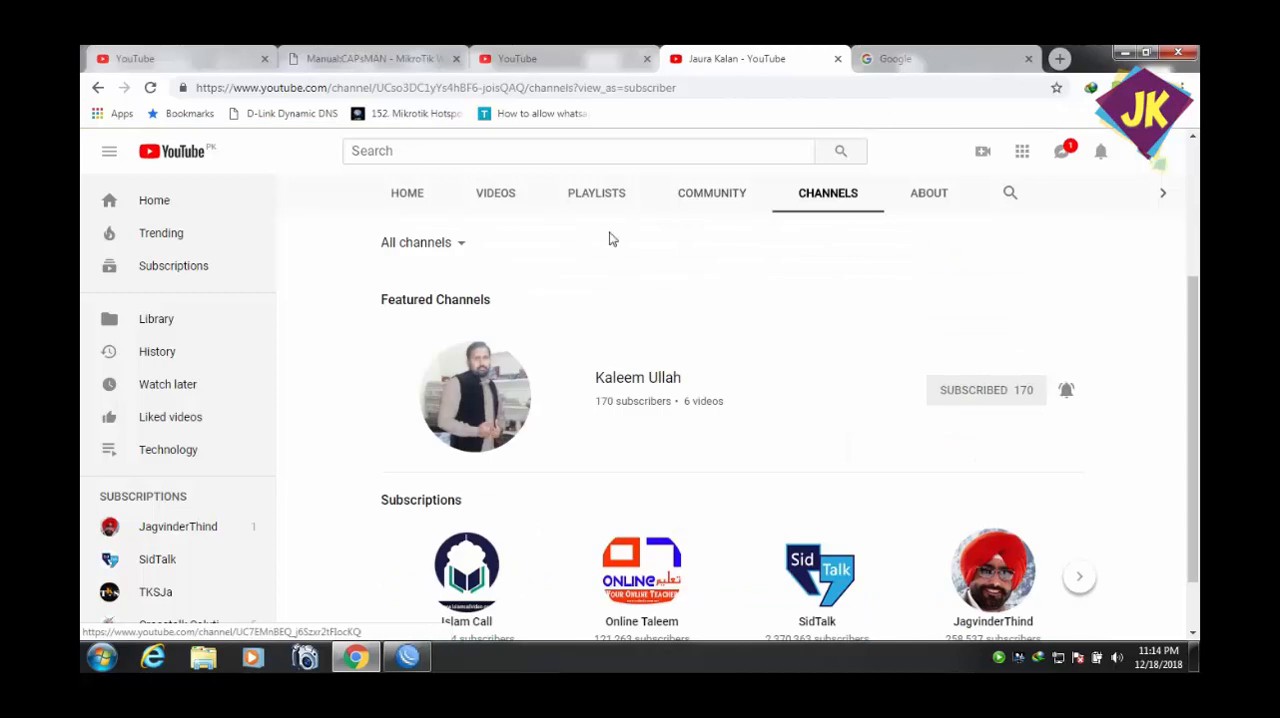
pyautogui.click(712, 199)
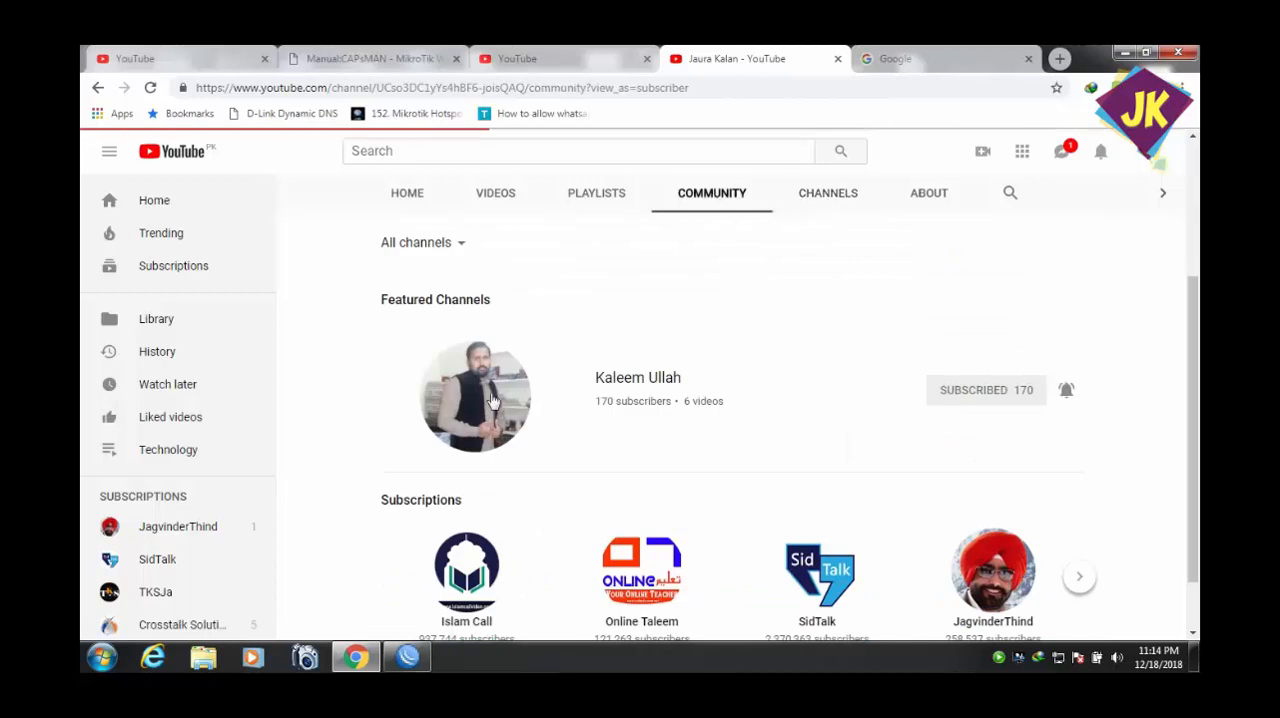
pyautogui.click(492, 401)
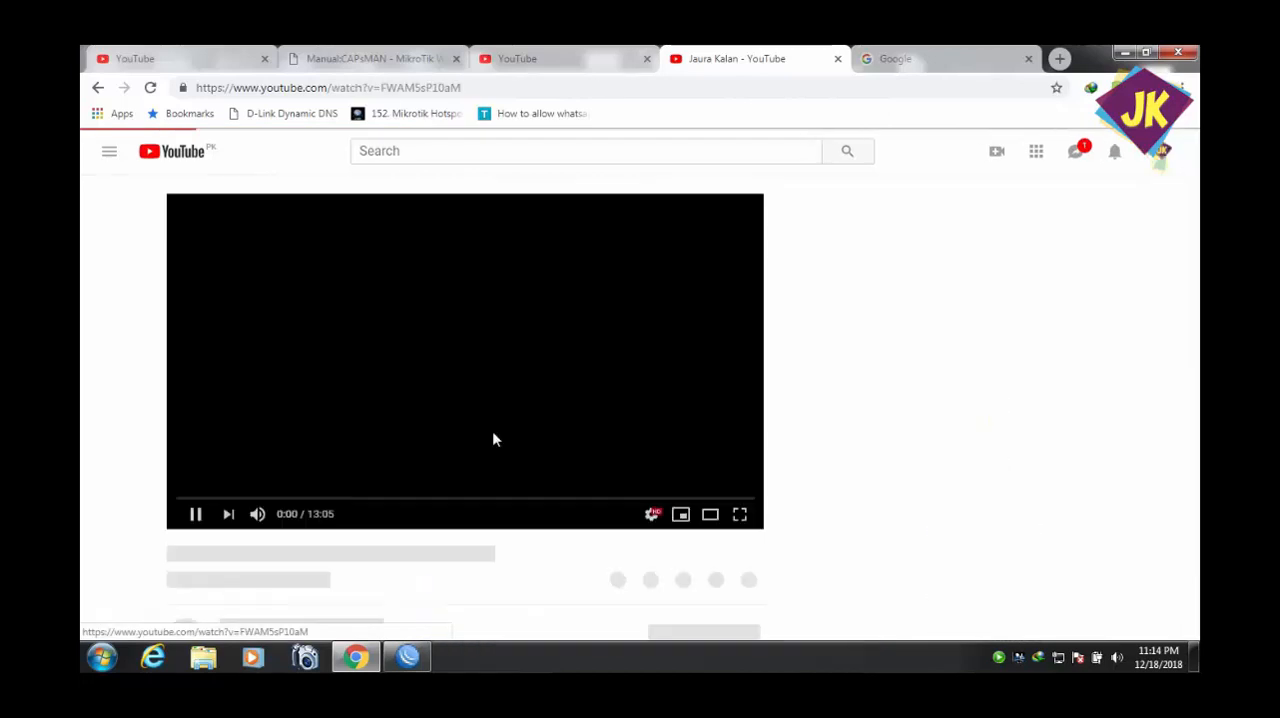
# Switch to WinBox, widen its window slightly, and examine the Tx and Rx traffic of ether2 and ether5 while the video plays.
pyautogui.click(408, 657)
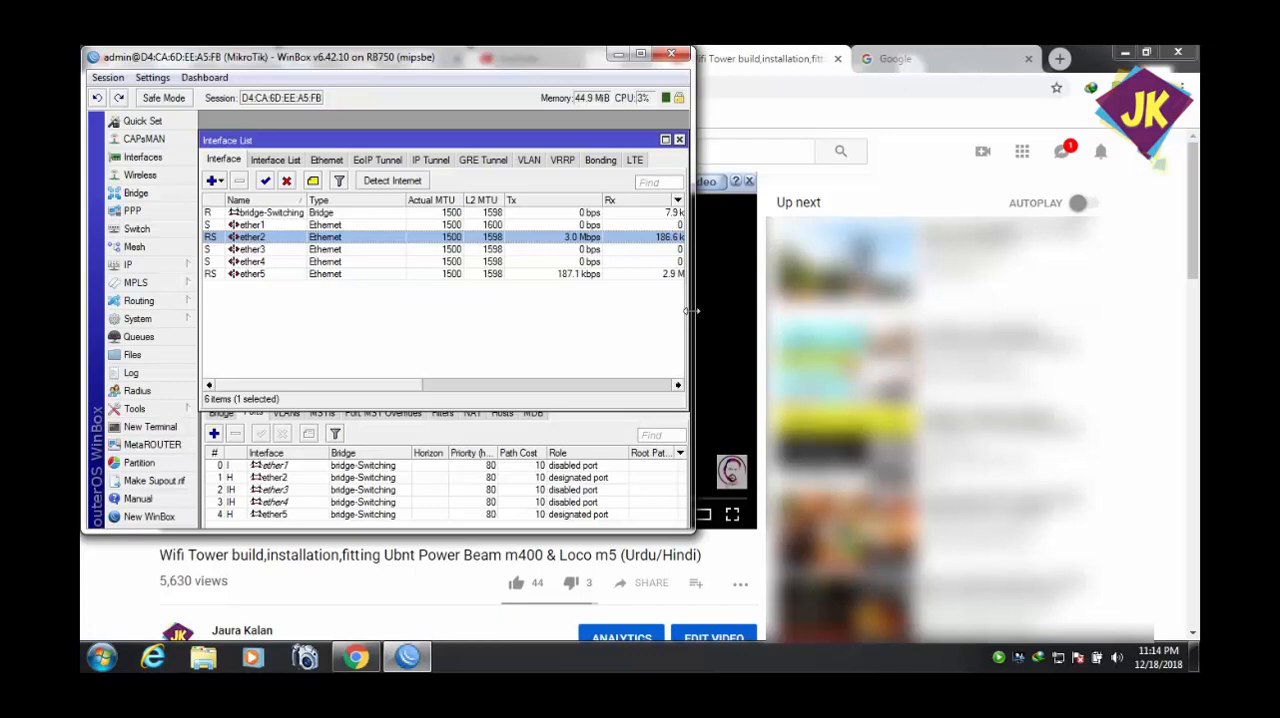
pyautogui.moveTo(692, 311); pyautogui.dragTo(756, 301)
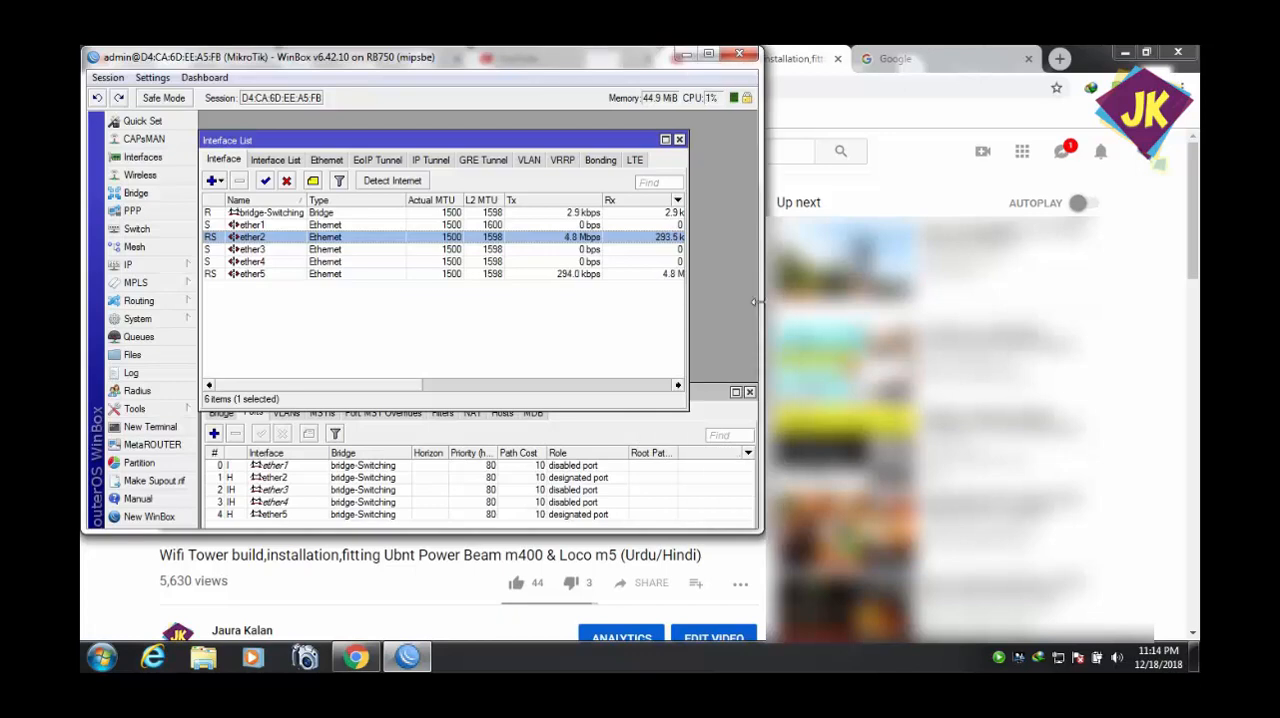
pyautogui.click(640, 273)
pyautogui.click(615, 240)
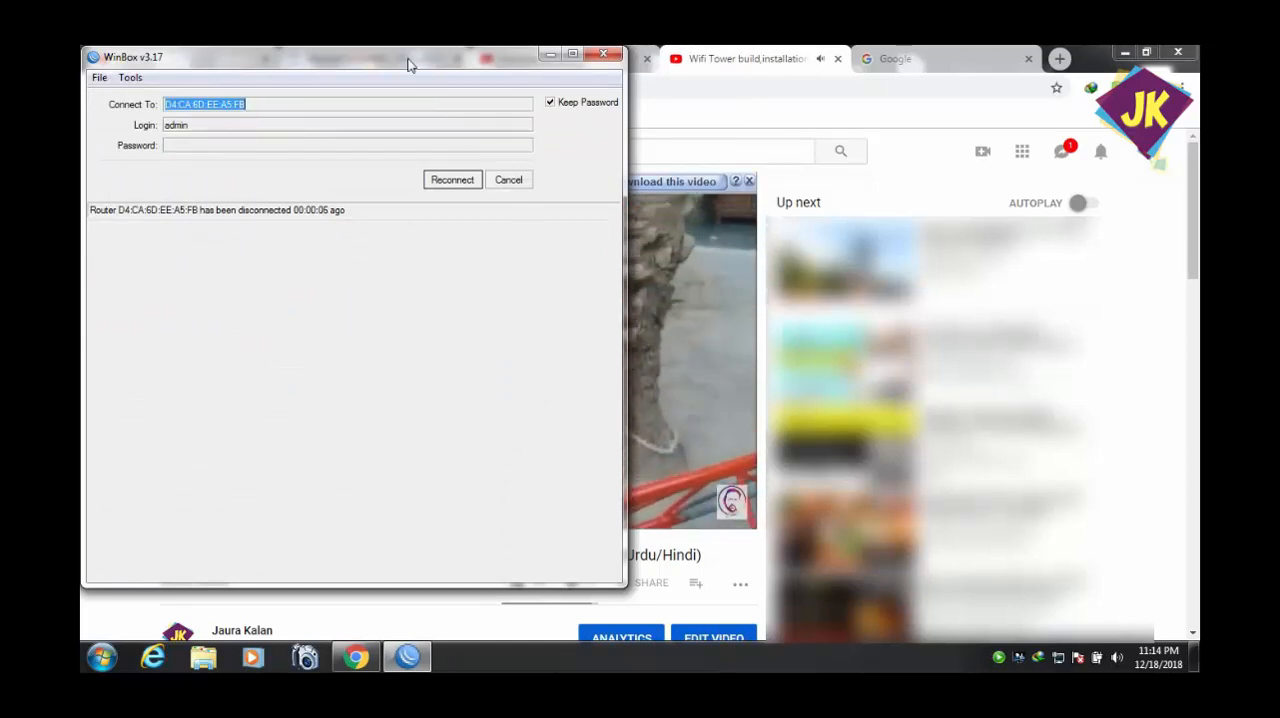
# Try to reconnect WinBox to the previous router address, and connect as admin to the discovered neighbor D4:CA:6D:EE:A5:FA.
pyautogui.moveTo(410, 64); pyautogui.dragTo(521, 74)
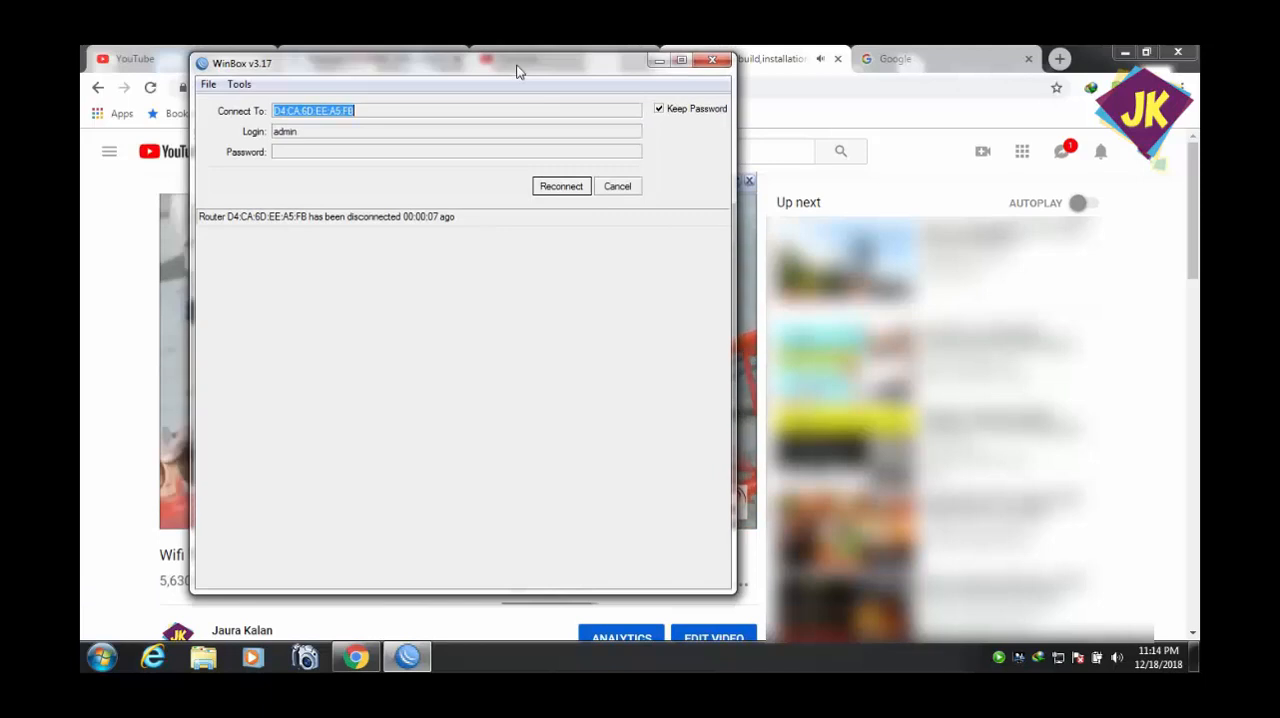
pyautogui.click(559, 190)
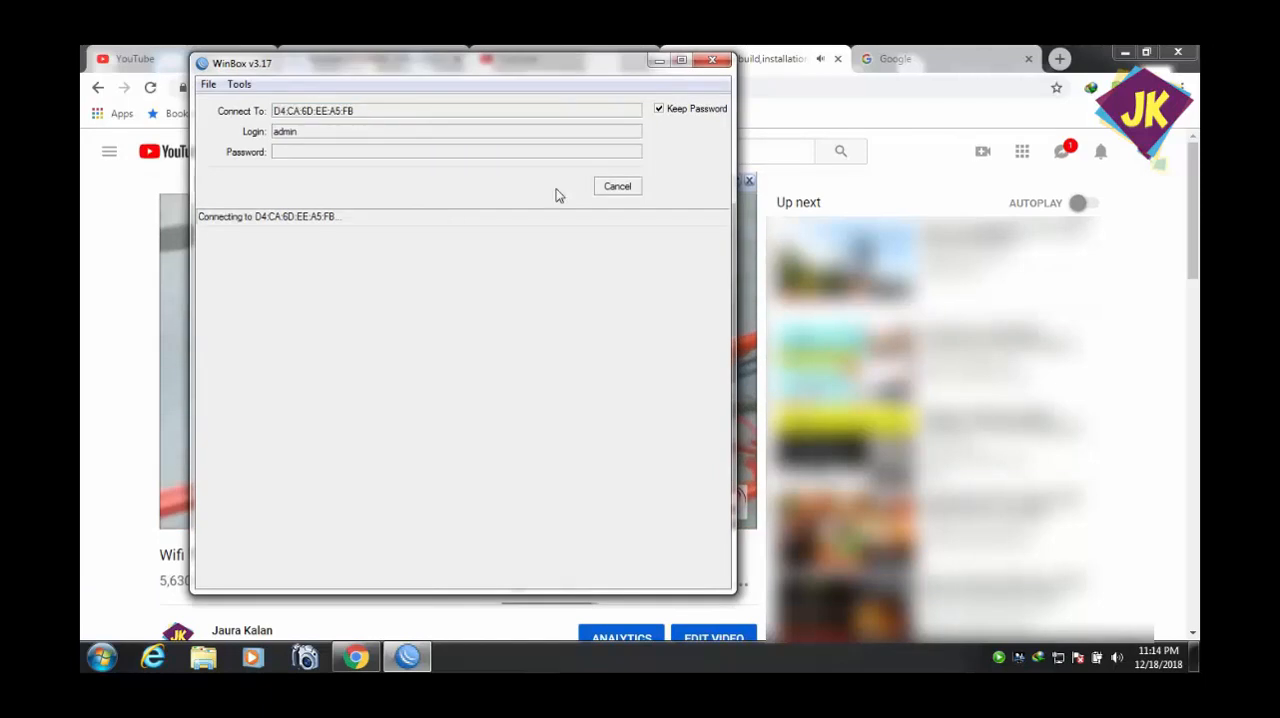
pyautogui.moveTo(583, 76); pyautogui.dragTo(620, 117)
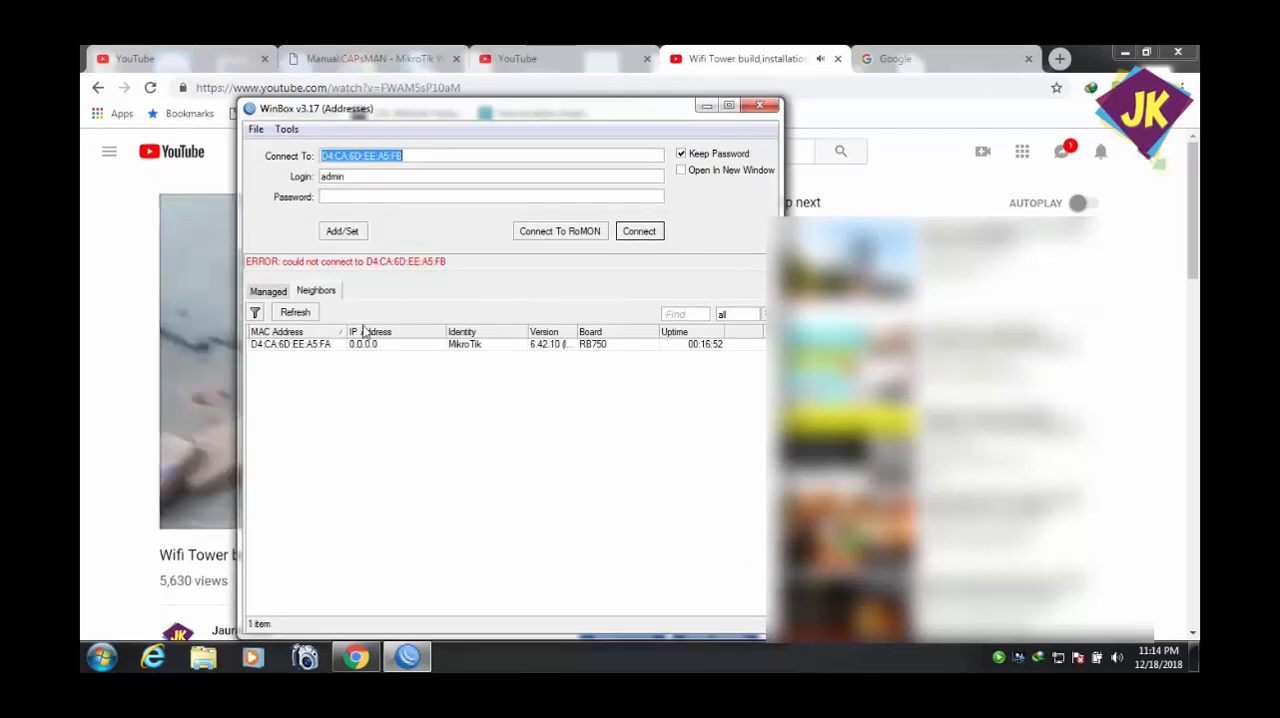
pyautogui.click(313, 346)
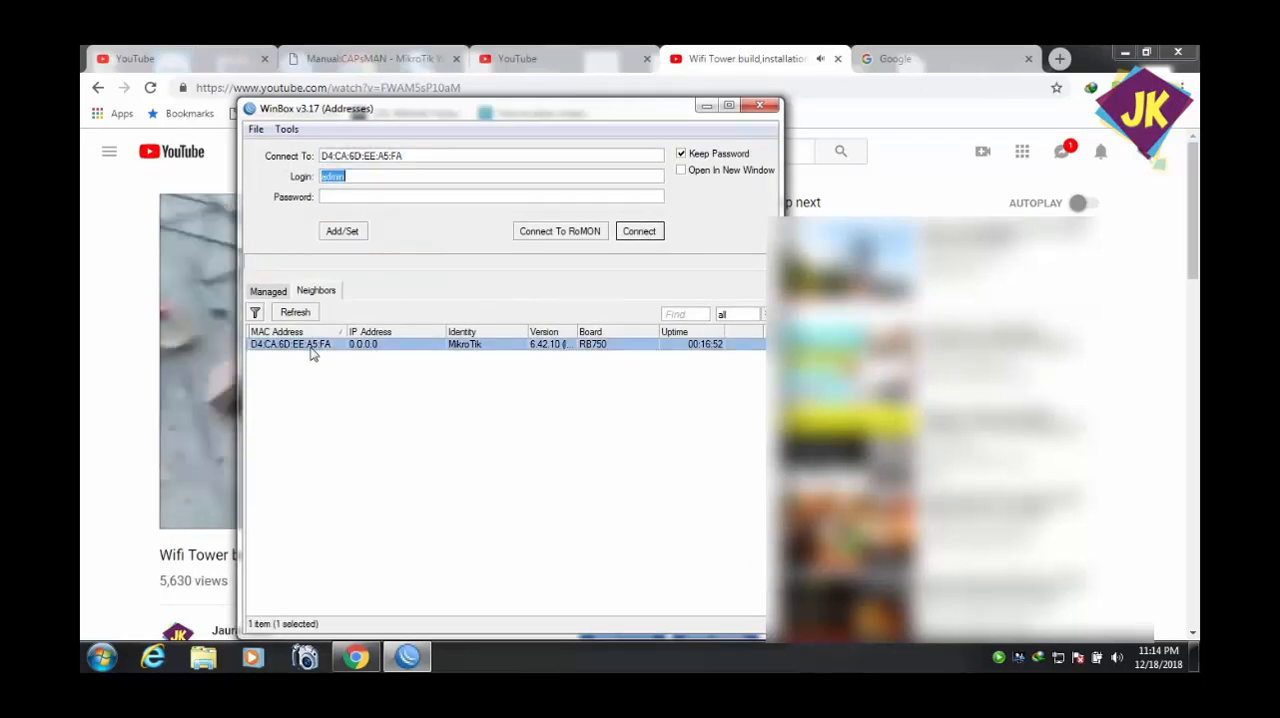
pyautogui.click(646, 232)
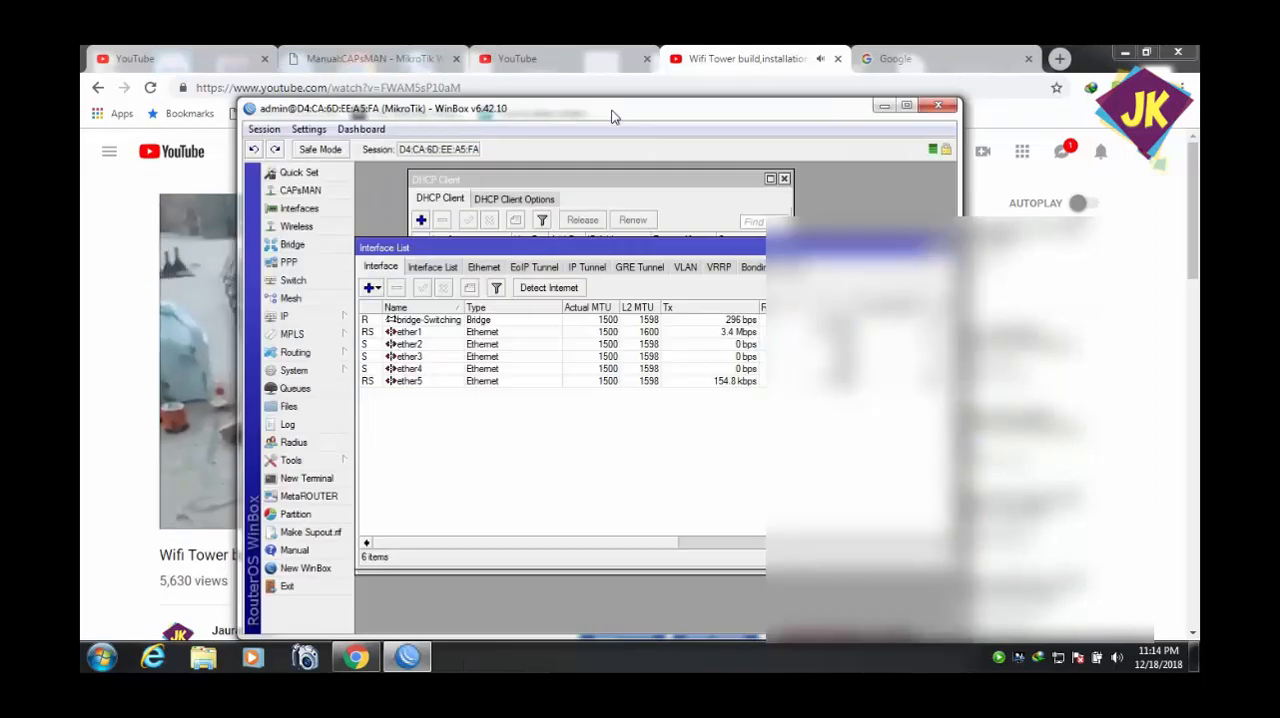
# Compare the Tx and Rx traffic of ether1 and ether4 in the Interface List.
pyautogui.click(727, 333)
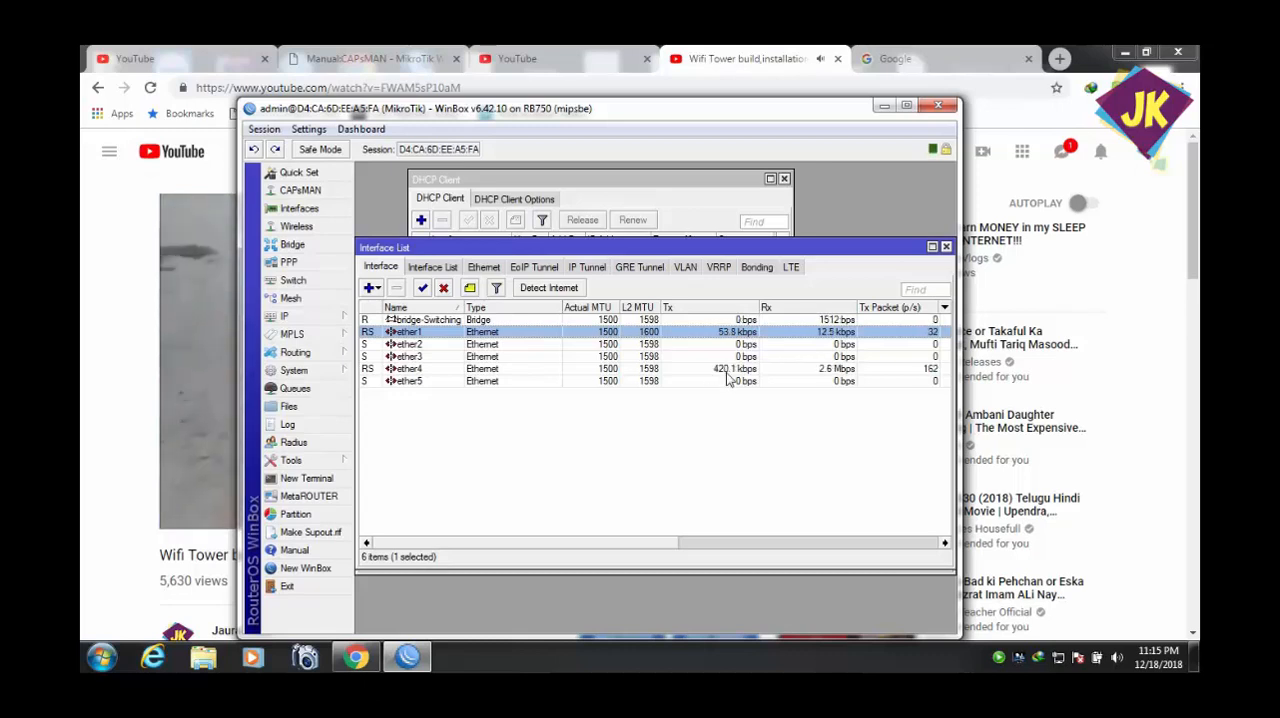
pyautogui.click(726, 375)
pyautogui.click(736, 334)
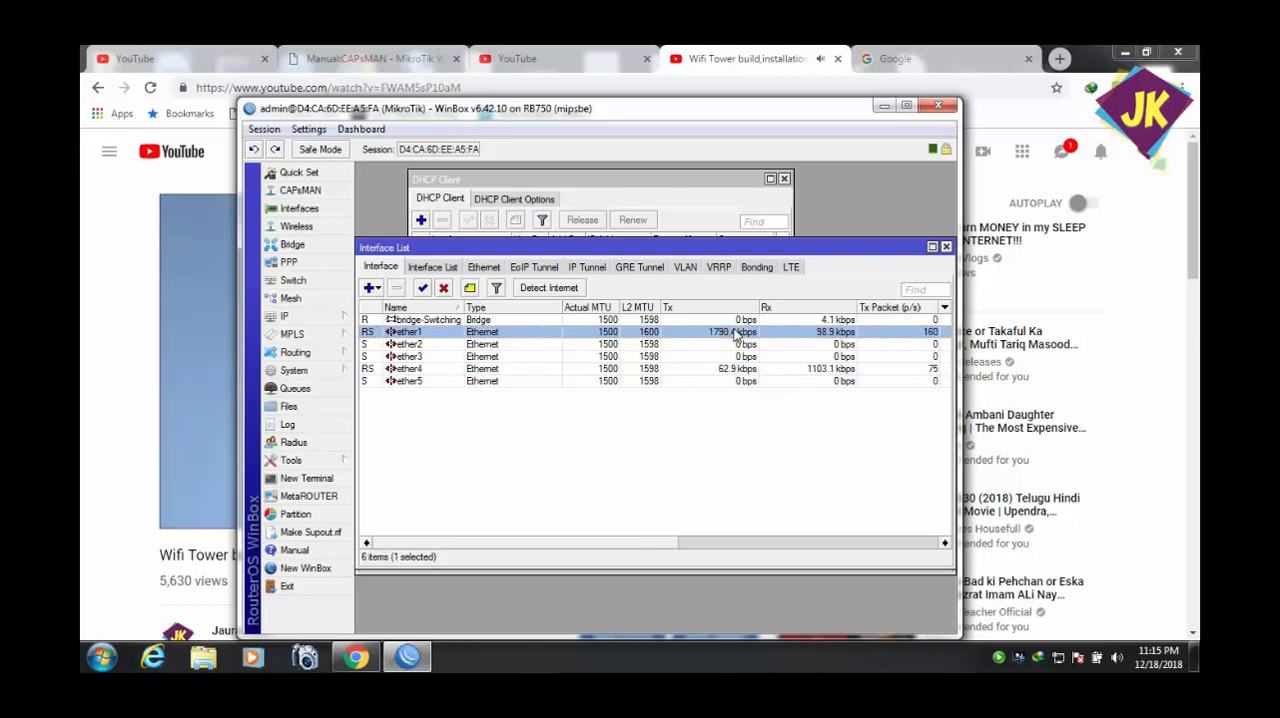
pyautogui.click(735, 372)
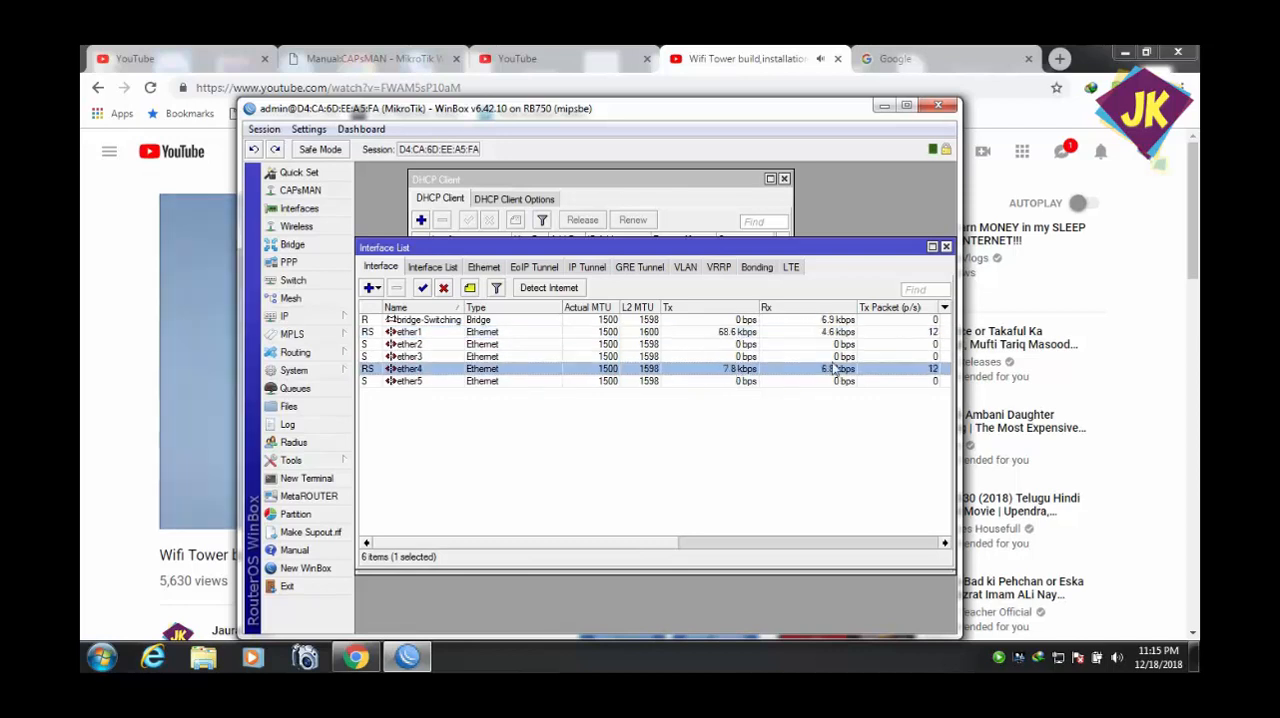